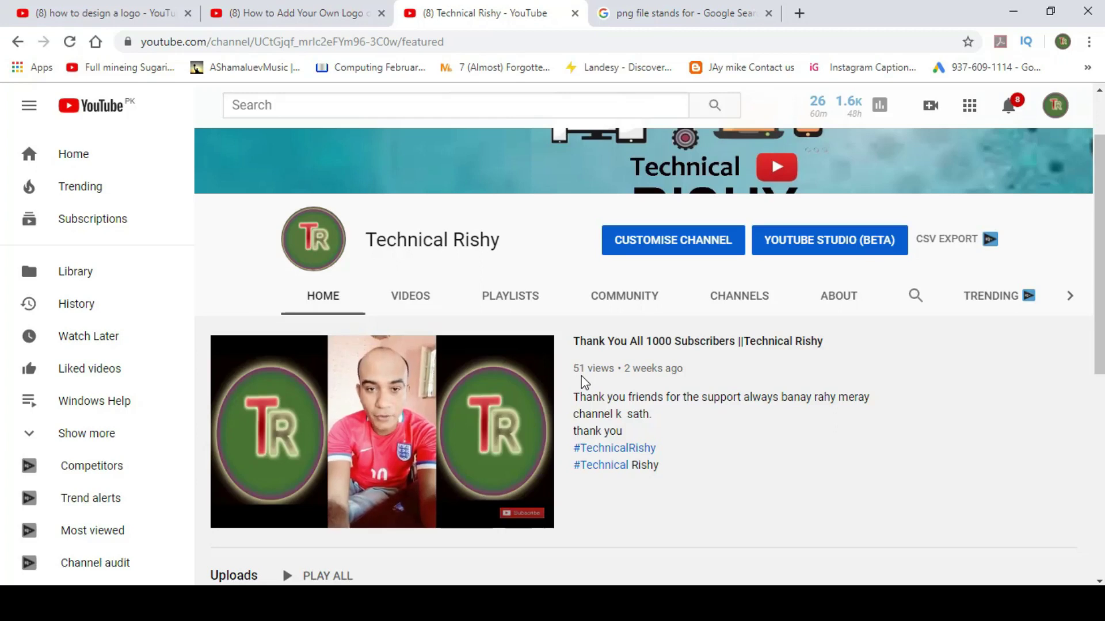
Step: Scroll the channel page, then return to the 'how to design a logo' YouTube results tab
{"action": "scroll", "coordinate": [583, 380], "scroll_direction": "down", "scroll_amount": 3}
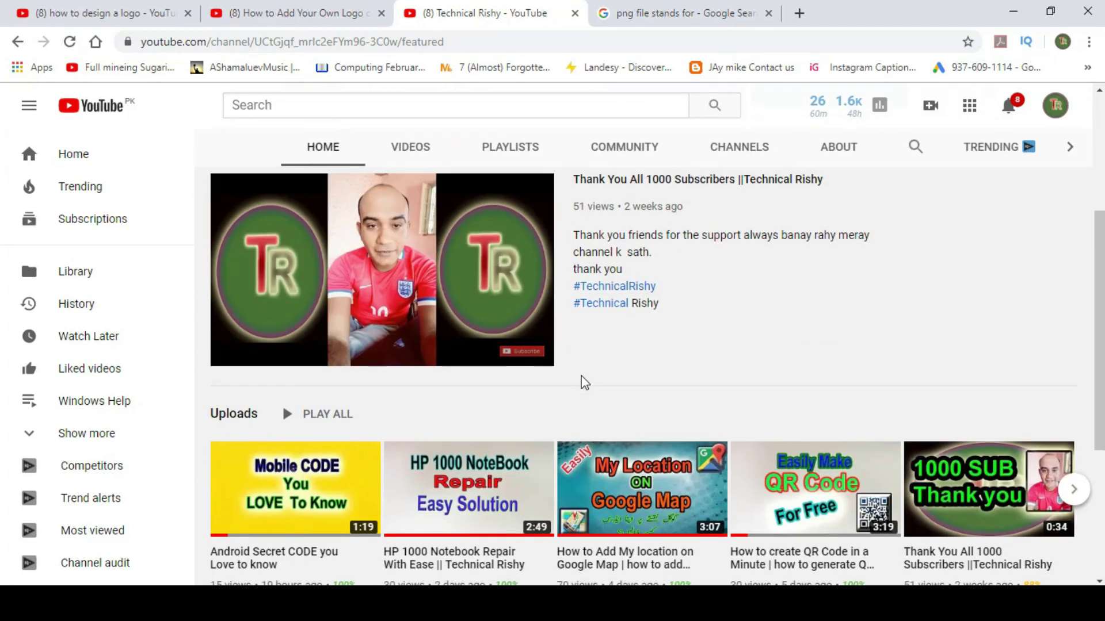
{"action": "scroll", "coordinate": [584, 382], "scroll_direction": "down", "scroll_amount": 2}
{"action": "scroll", "coordinate": [584, 383], "scroll_direction": "down", "scroll_amount": 2}
{"action": "scroll", "coordinate": [584, 383], "scroll_direction": "down", "scroll_amount": 2}
{"action": "mouse_move", "coordinate": [641, 247]}
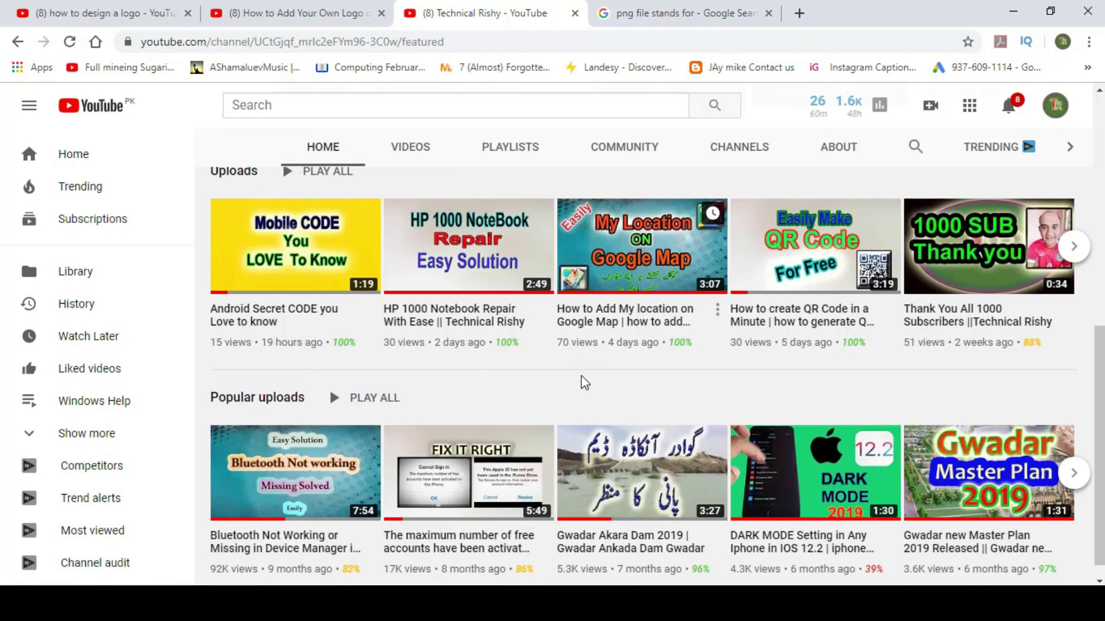
{"action": "left_click", "coordinate": [104, 13]}
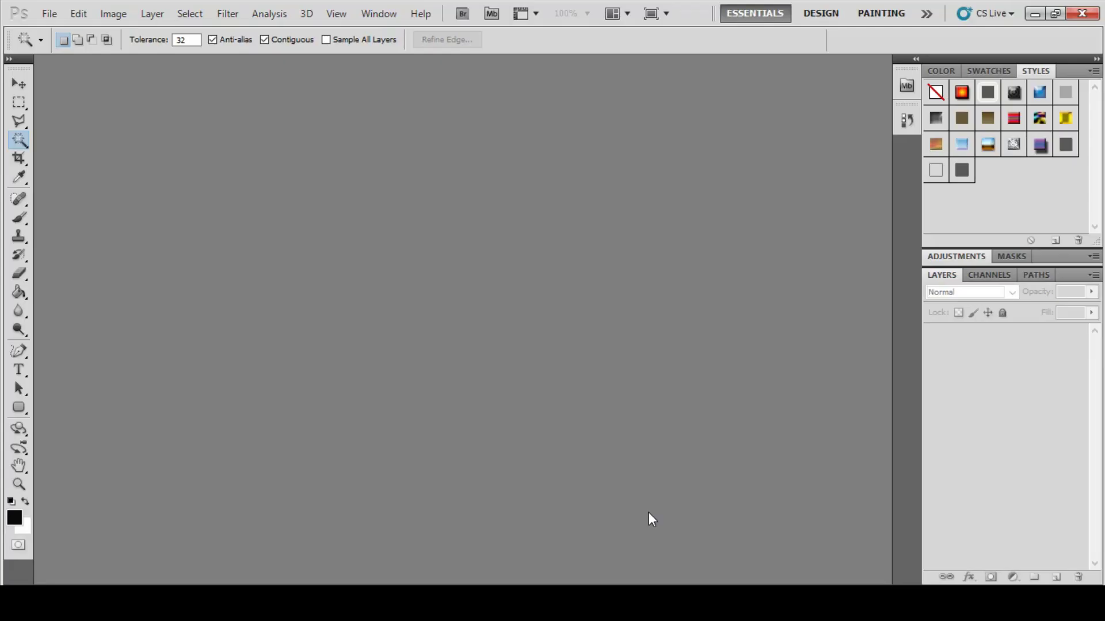
Step: Open logo.jpg from the Desktop in Photoshop, then begin a new document
{"action": "left_click", "coordinate": [51, 14]}
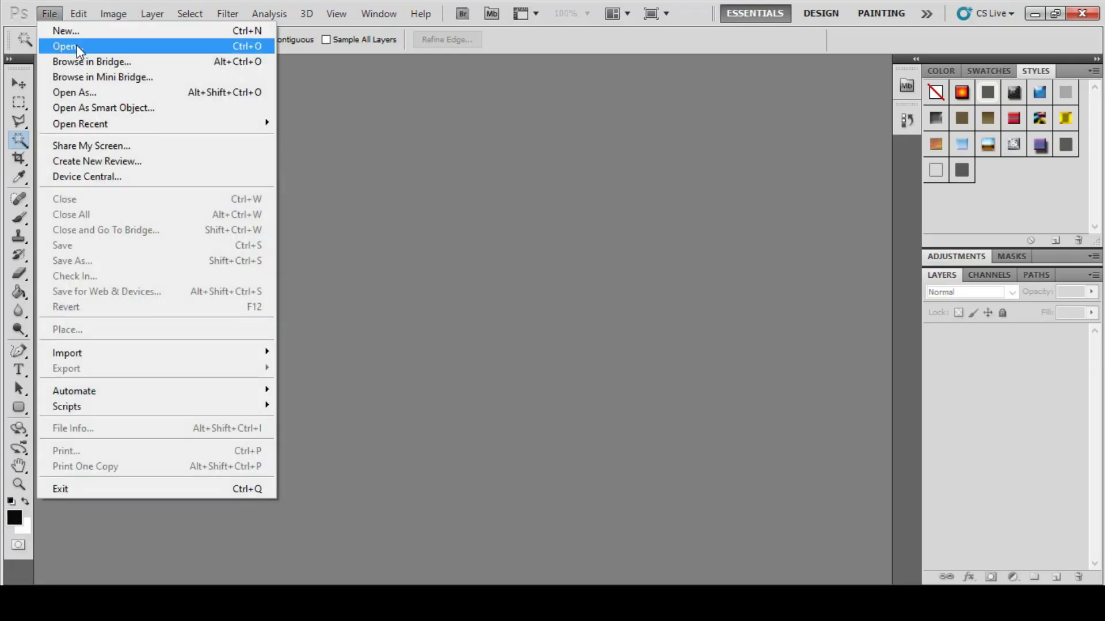
{"action": "left_click", "coordinate": [77, 45]}
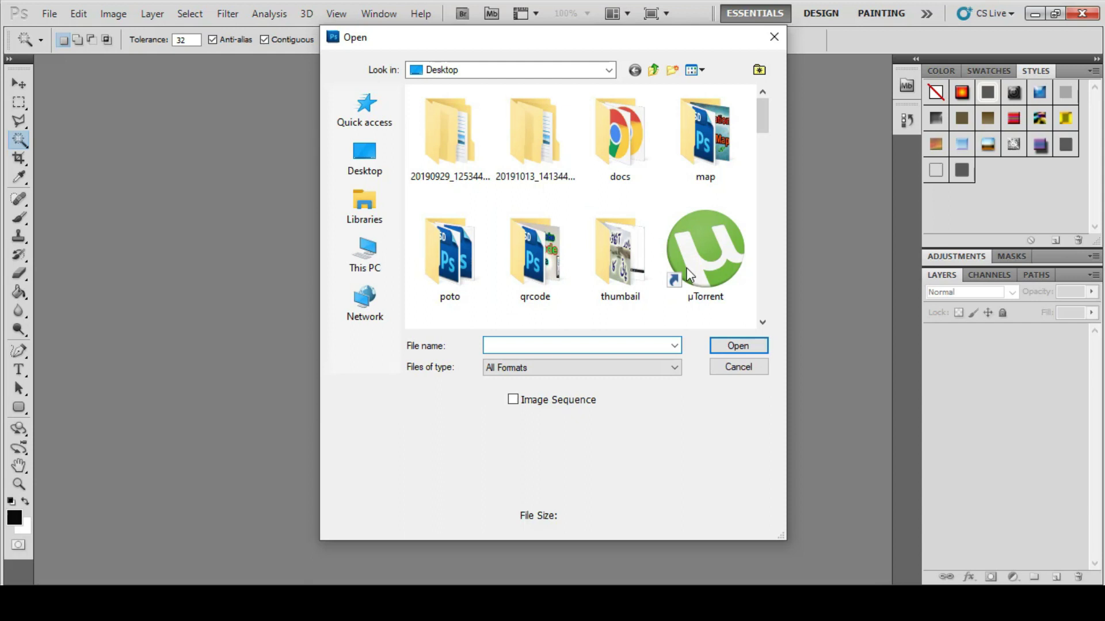
{"action": "type", "text": "logo"}
{"action": "left_click", "coordinate": [714, 348]}
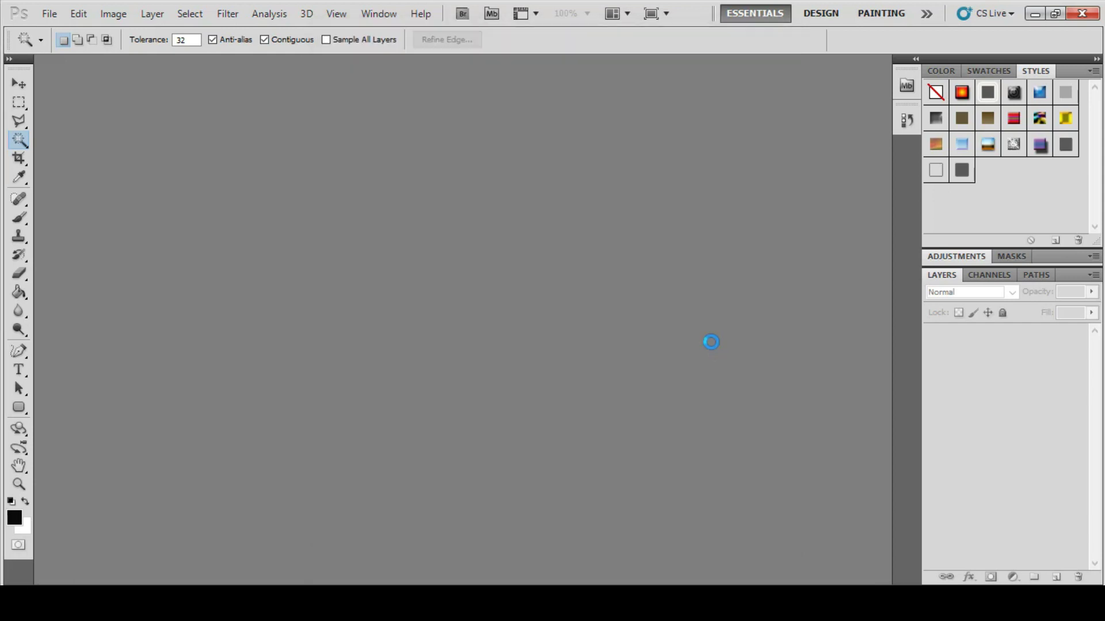
{"action": "left_click", "coordinate": [49, 14]}
{"action": "left_click", "coordinate": [80, 31]}
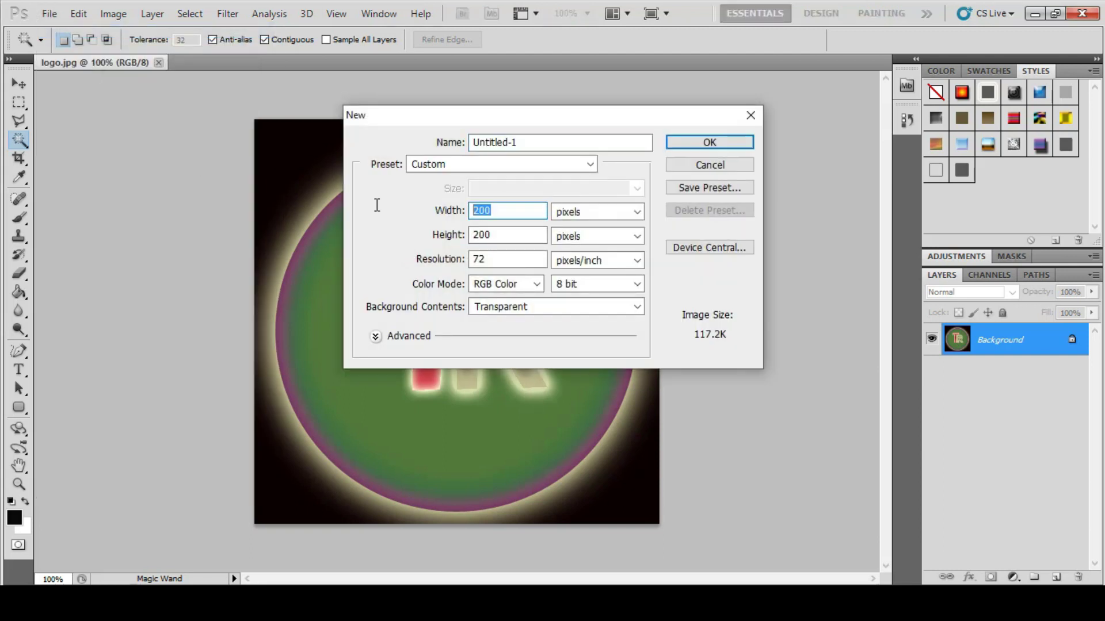
Step: Set the new image to 200×200 pixels with a Transparent background and confirm
{"action": "type", "text": "20"}
{"action": "key", "text": "Tab"}
{"action": "left_click", "coordinate": [630, 309]}
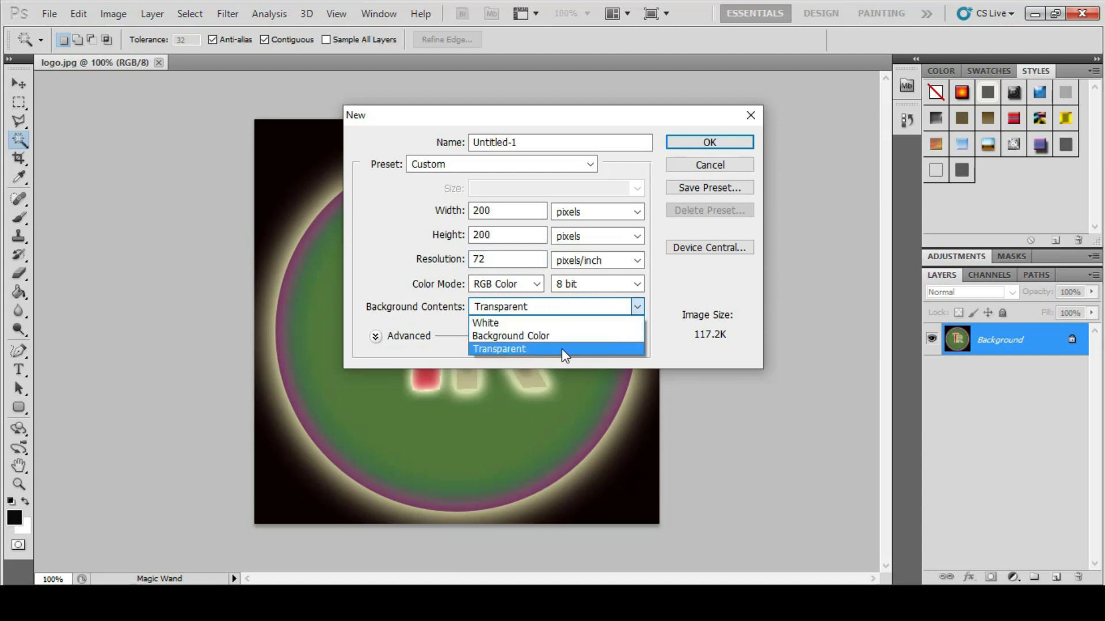
{"action": "left_click", "coordinate": [562, 348]}
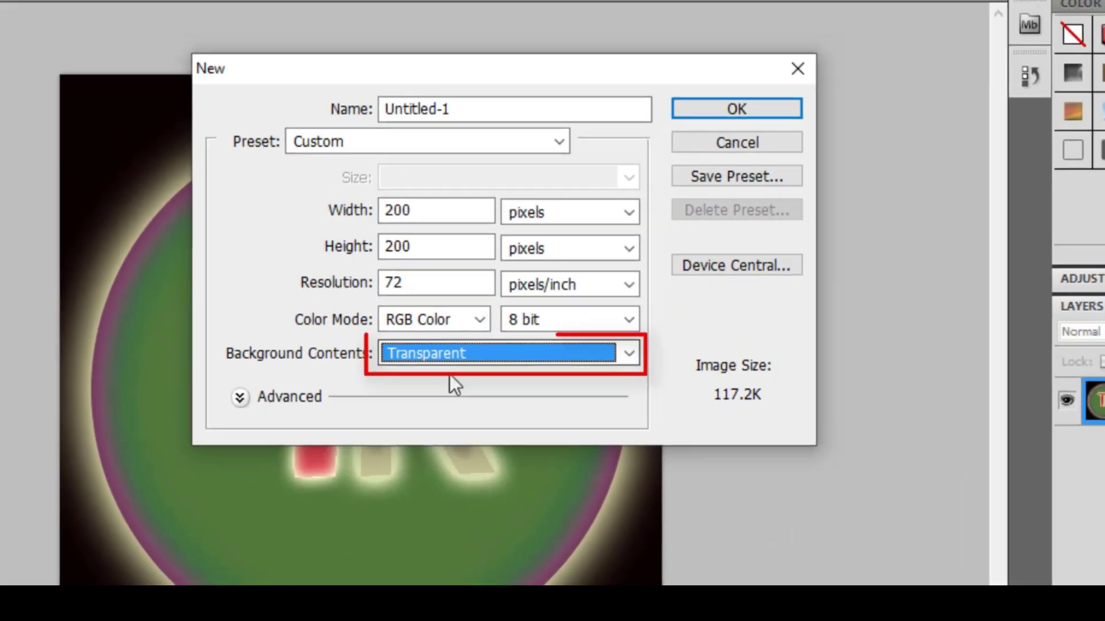
{"action": "left_click", "coordinate": [697, 144]}
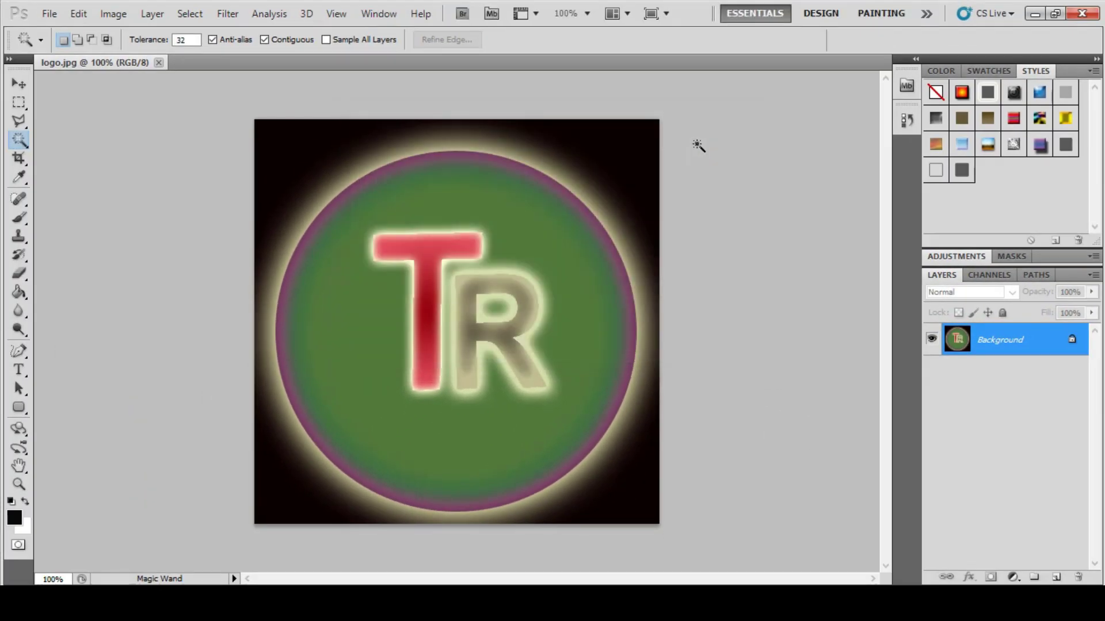
Step: Move the whole logo.jpg into Untitled-1 as Layer 1 and scale it to 40%
{"action": "left_click", "coordinate": [120, 64]}
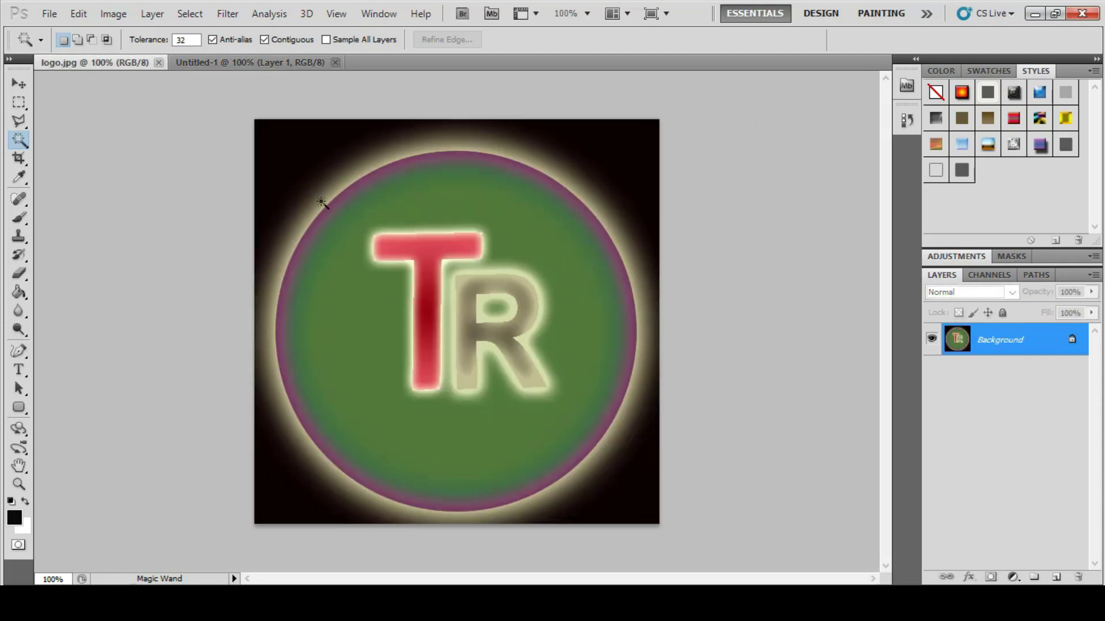
{"action": "key", "text": "ctrl+a"}
{"action": "key", "text": "v"}
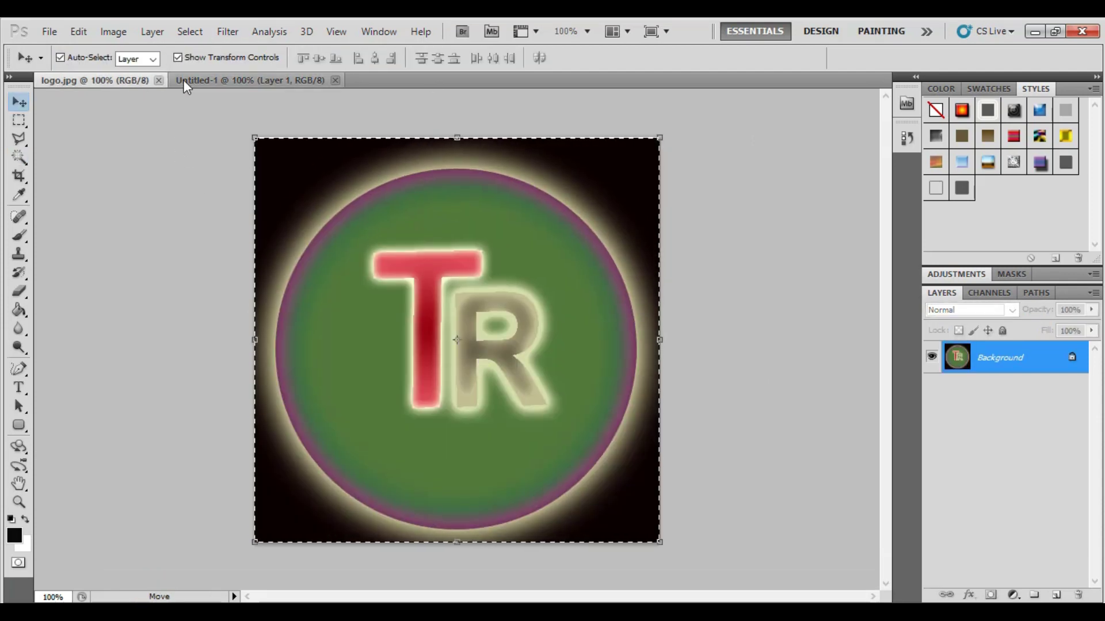
{"action": "left_click_drag", "start_coordinate": [199, 81], "coordinate": [408, 315]}
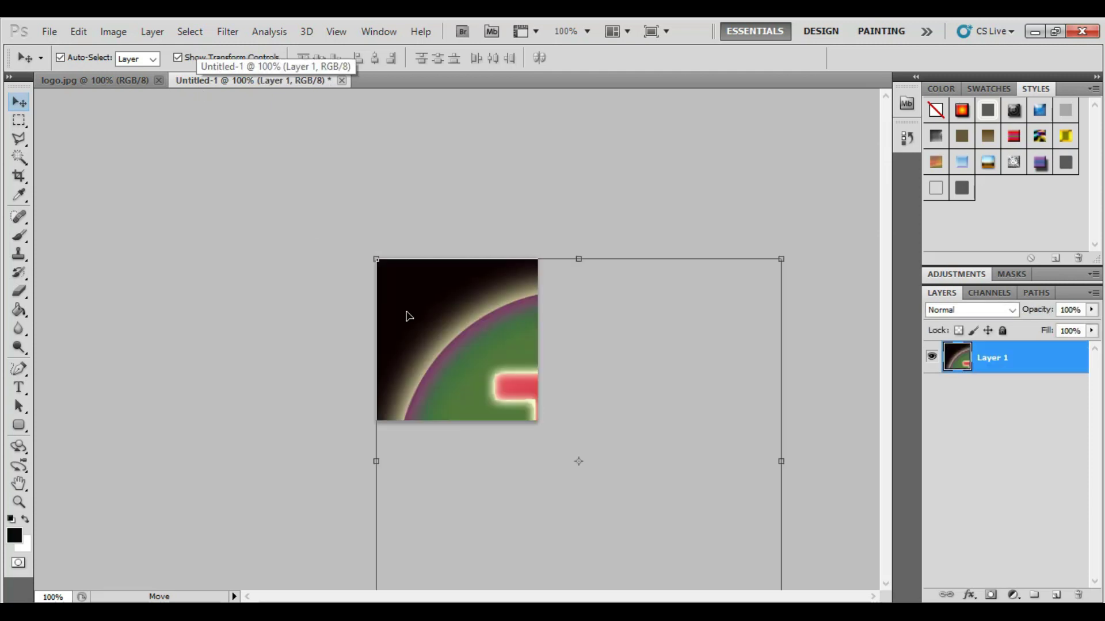
{"action": "mouse_move", "coordinate": [571, 262]}
{"action": "left_mouse_down"}
{"action": "mouse_move", "coordinate": [320, 345]}
{"action": "mouse_move", "coordinate": [380, 351]}
{"action": "mouse_move", "coordinate": [370, 351]}
{"action": "left_mouse_up"}
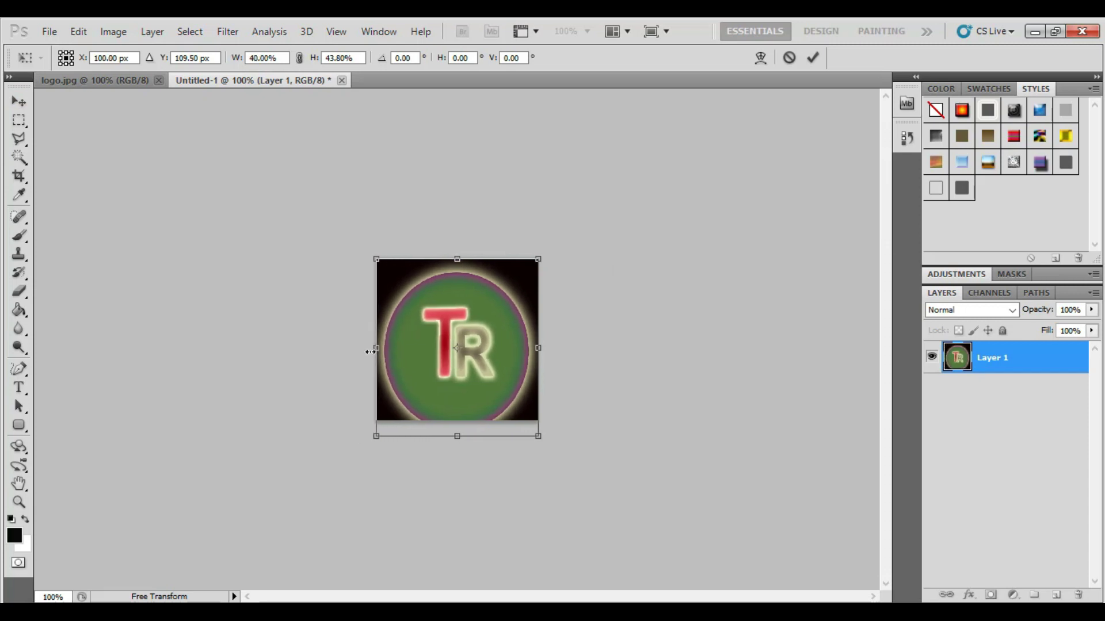
{"action": "left_click_drag", "start_coordinate": [456, 440], "coordinate": [456, 425]}
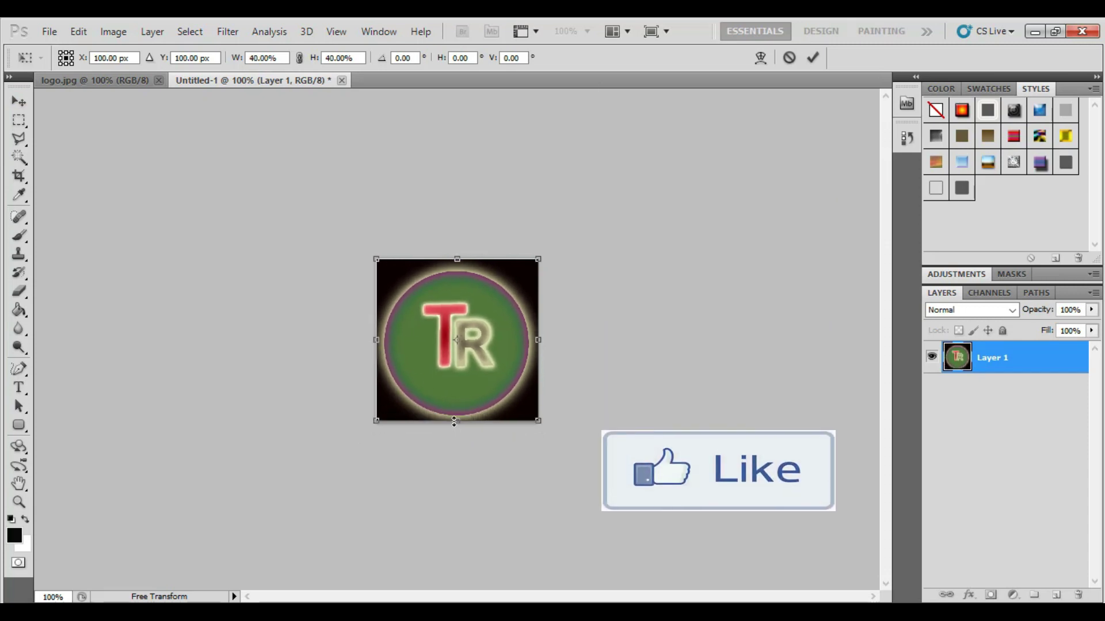
{"action": "key", "text": "Return"}
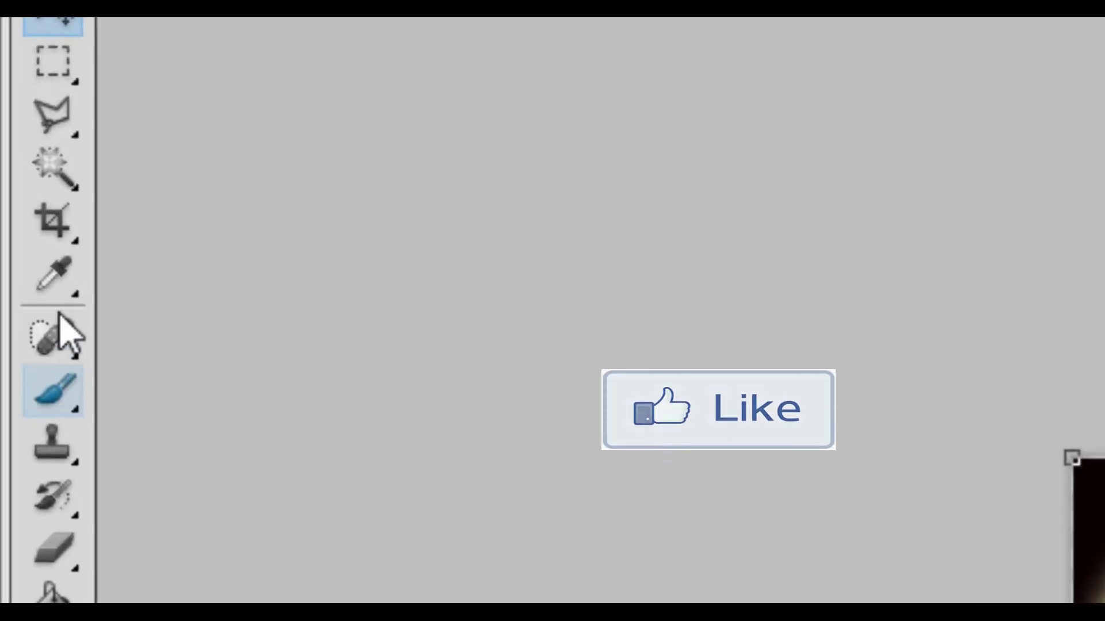
Step: Magic-wand and delete the black top area, both black bottom corners, and the green circle interior
{"action": "left_click", "coordinate": [22, 160]}
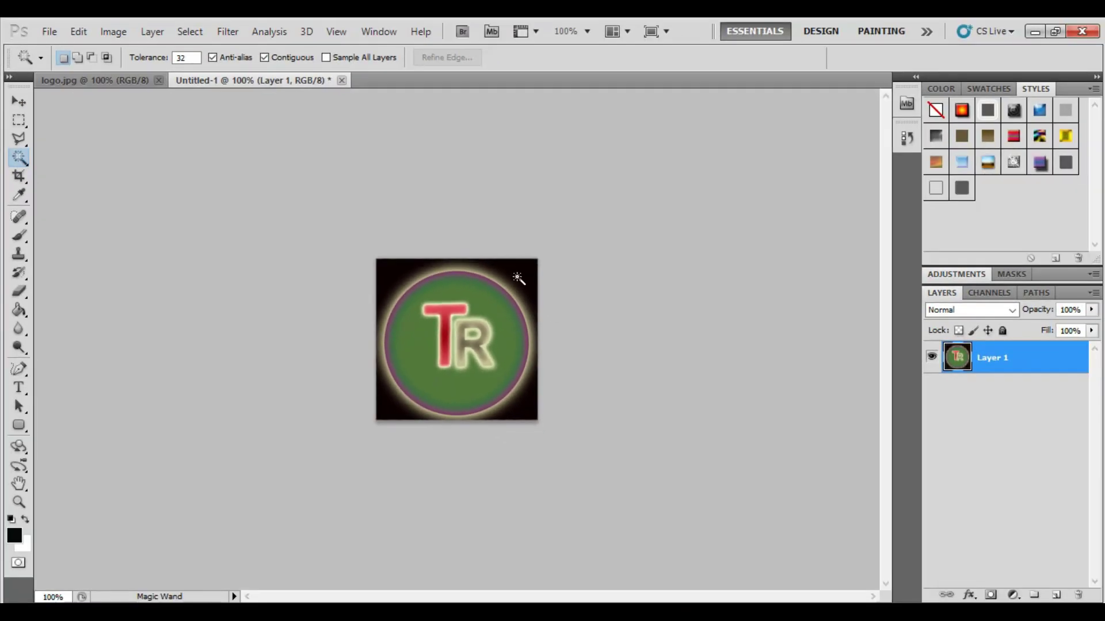
{"action": "left_click", "coordinate": [517, 277]}
{"action": "key", "text": "Delete"}
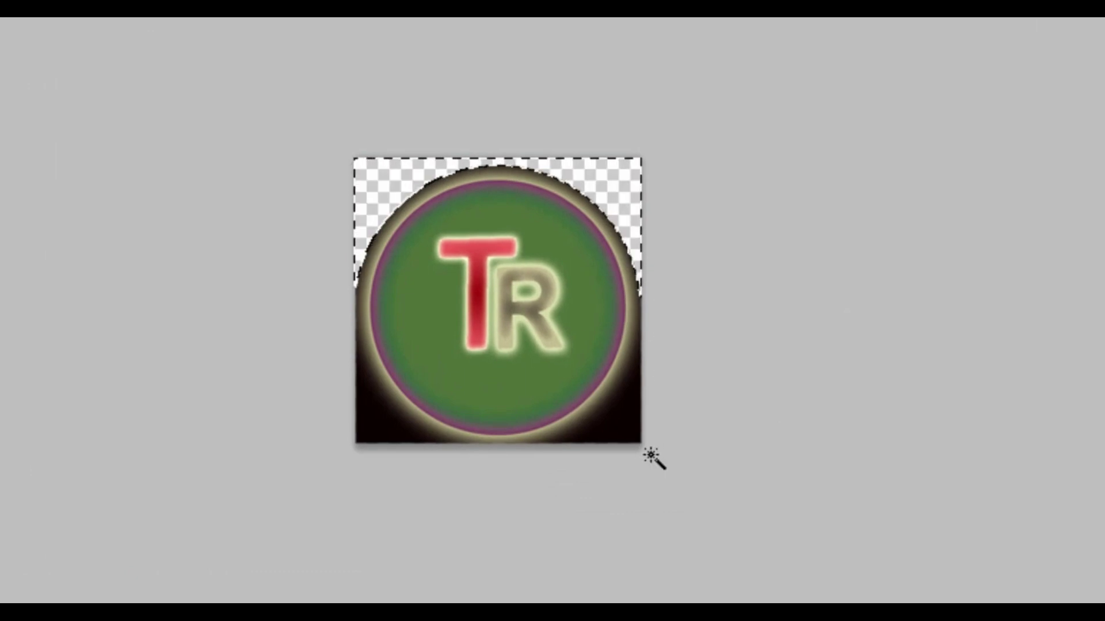
{"action": "left_click", "coordinate": [624, 426]}
{"action": "key", "text": "Delete"}
{"action": "left_click", "coordinate": [406, 434]}
{"action": "key", "text": "Delete"}
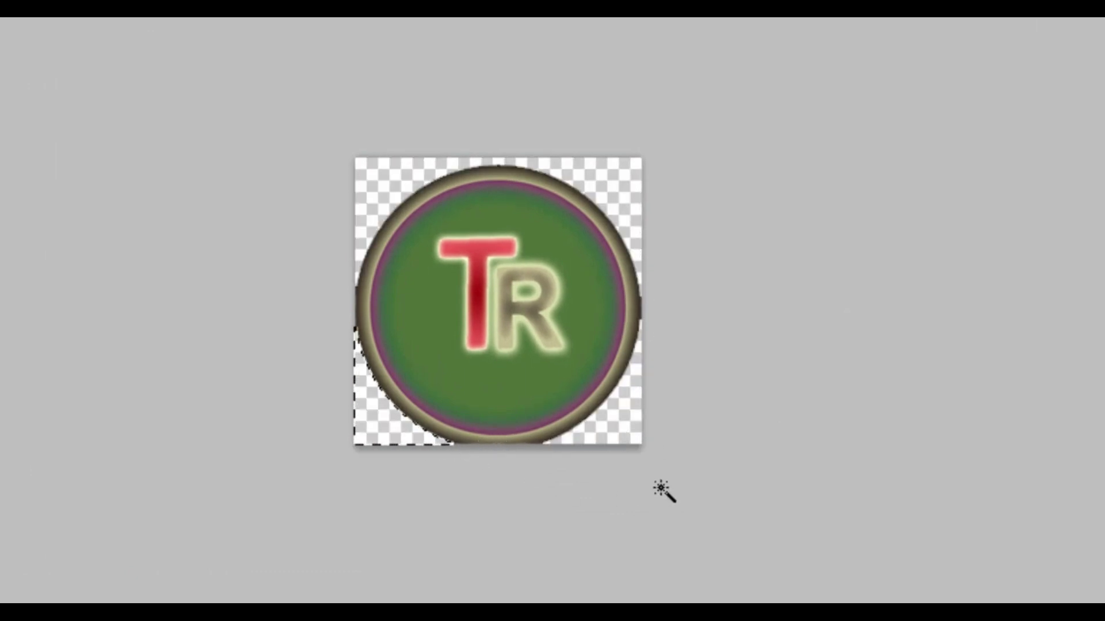
{"action": "left_click", "coordinate": [543, 371]}
{"action": "key", "text": "Delete"}
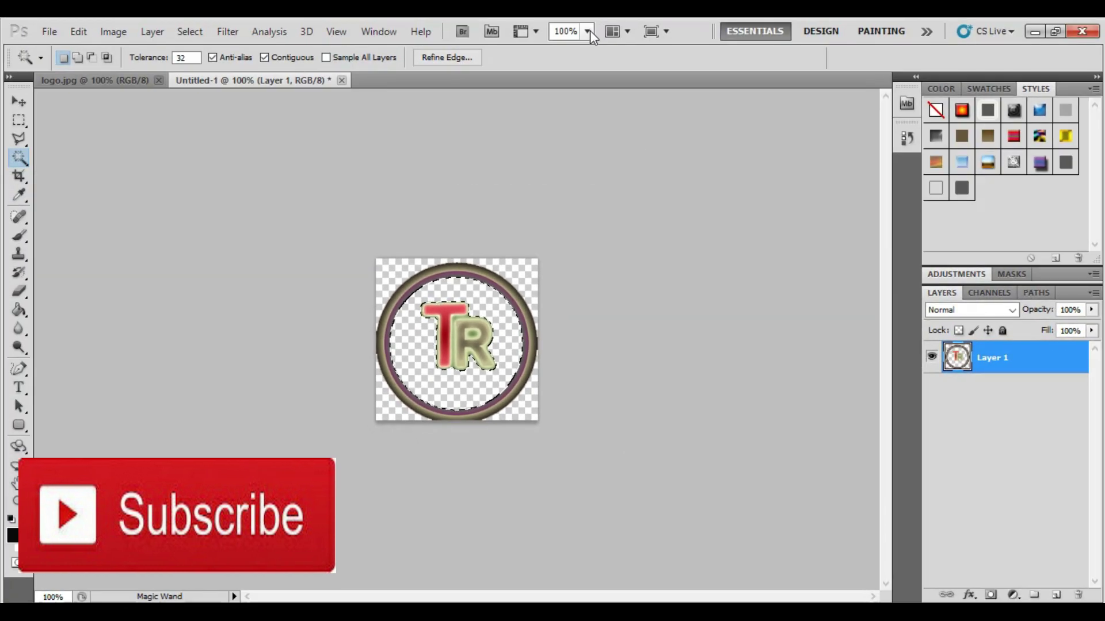
Step: Zoom to 200% to check the logo, deselect, then return to the Move tool at 100%
{"action": "left_click", "coordinate": [588, 32]}
{"action": "left_click", "coordinate": [592, 105]}
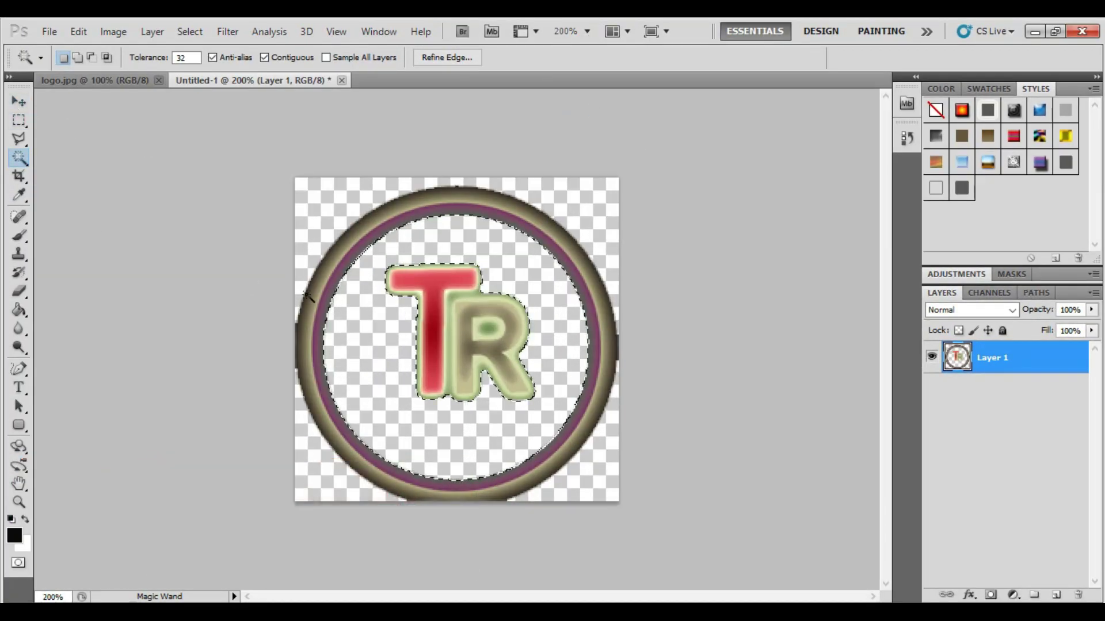
{"action": "key", "text": "ctrl+d"}
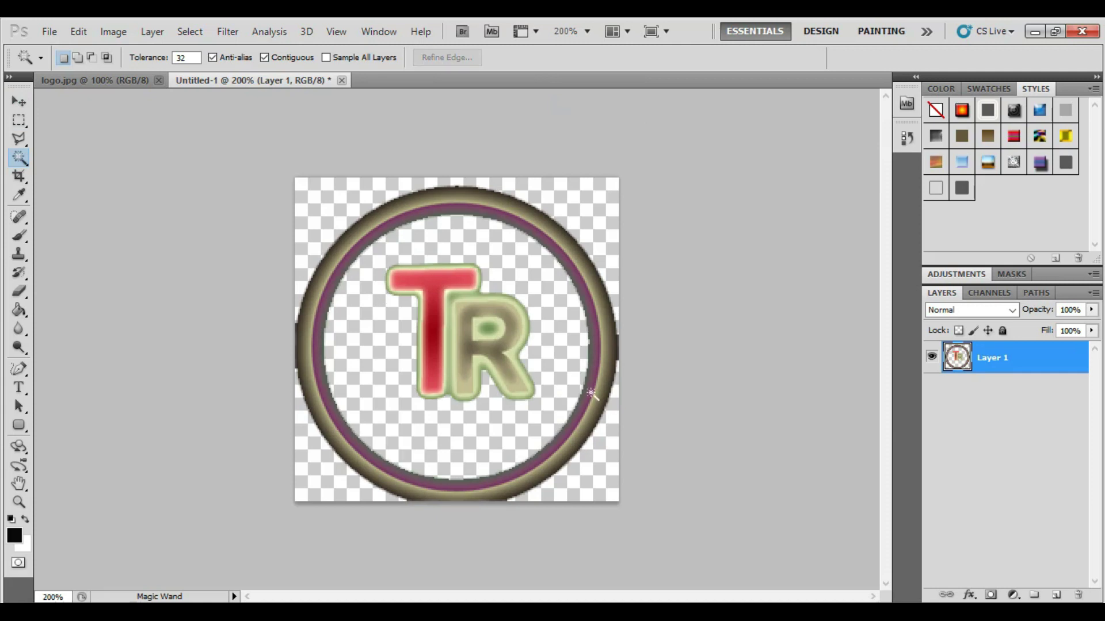
{"action": "key", "text": "v"}
{"action": "key", "text": "ctrl+1"}
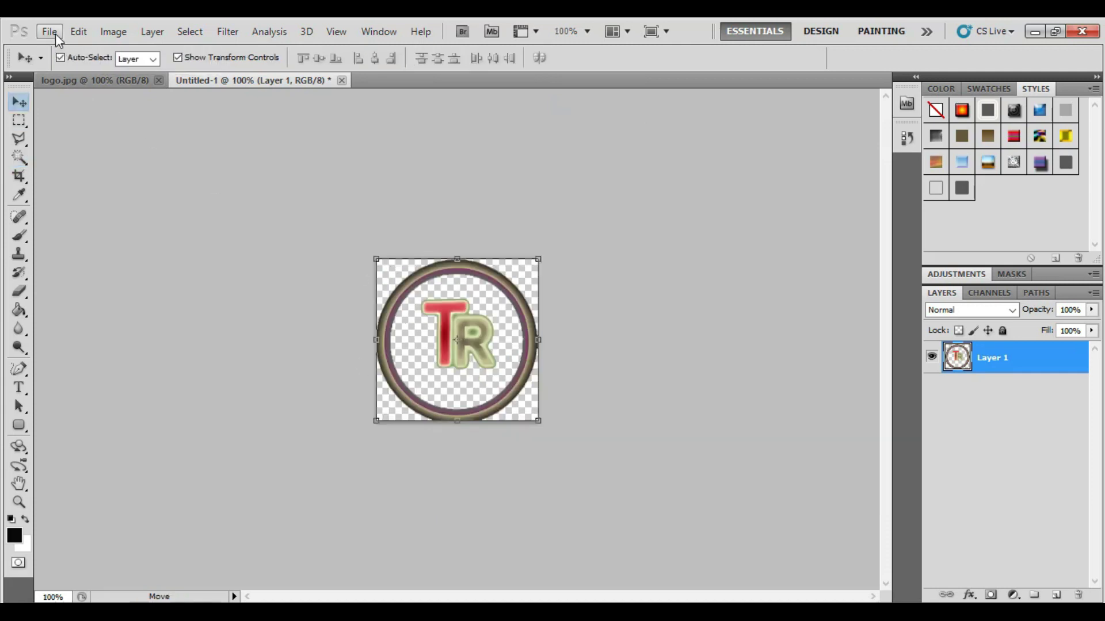
Step: Save the logo as Untitled-1.png on the Desktop with Interlace set to None
{"action": "left_click", "coordinate": [52, 32]}
{"action": "left_click", "coordinate": [105, 277]}
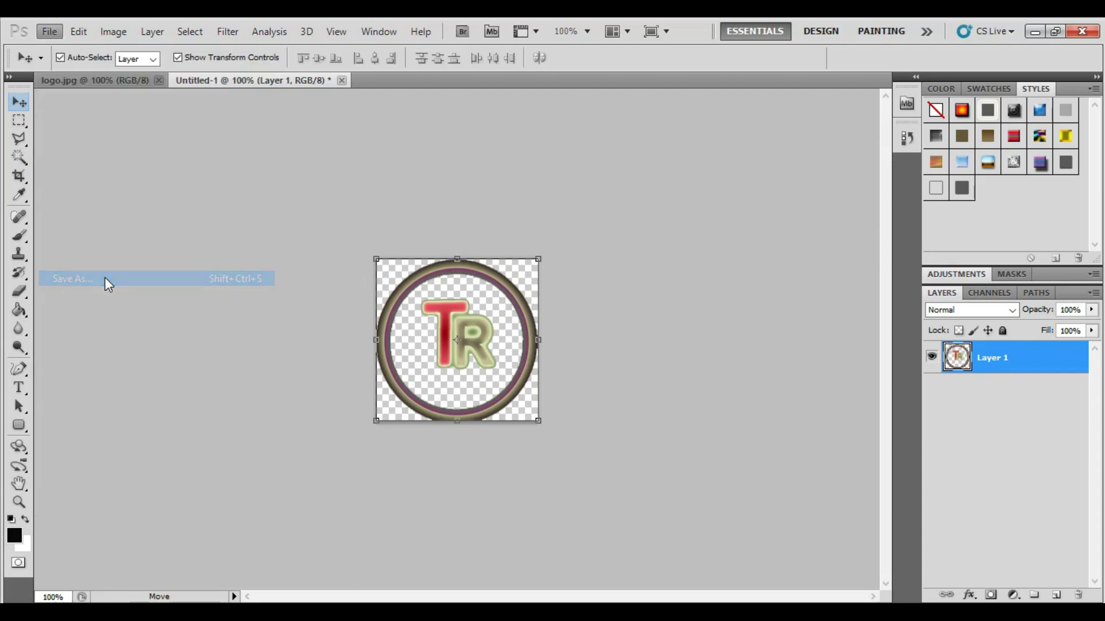
{"action": "left_click", "coordinate": [519, 365]}
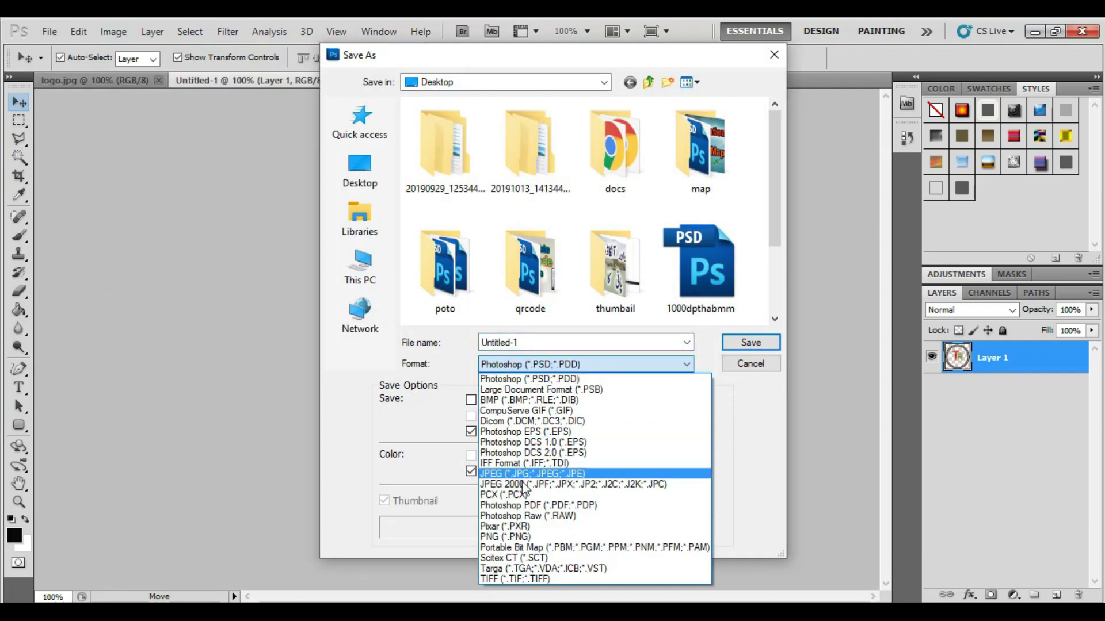
{"action": "left_click", "coordinate": [518, 536]}
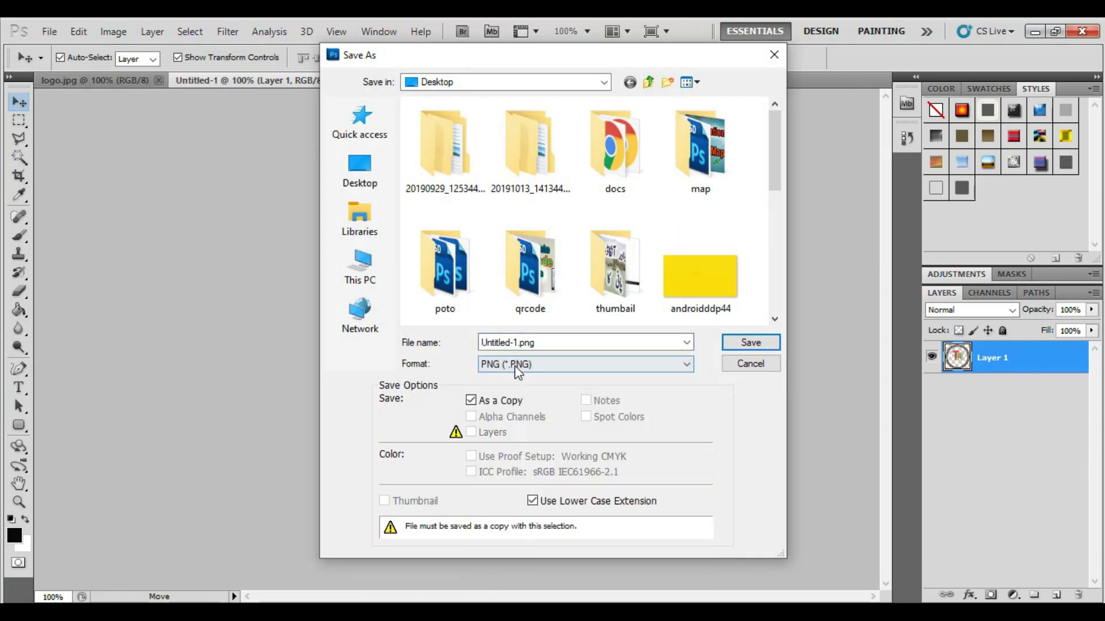
{"action": "left_click", "coordinate": [727, 342]}
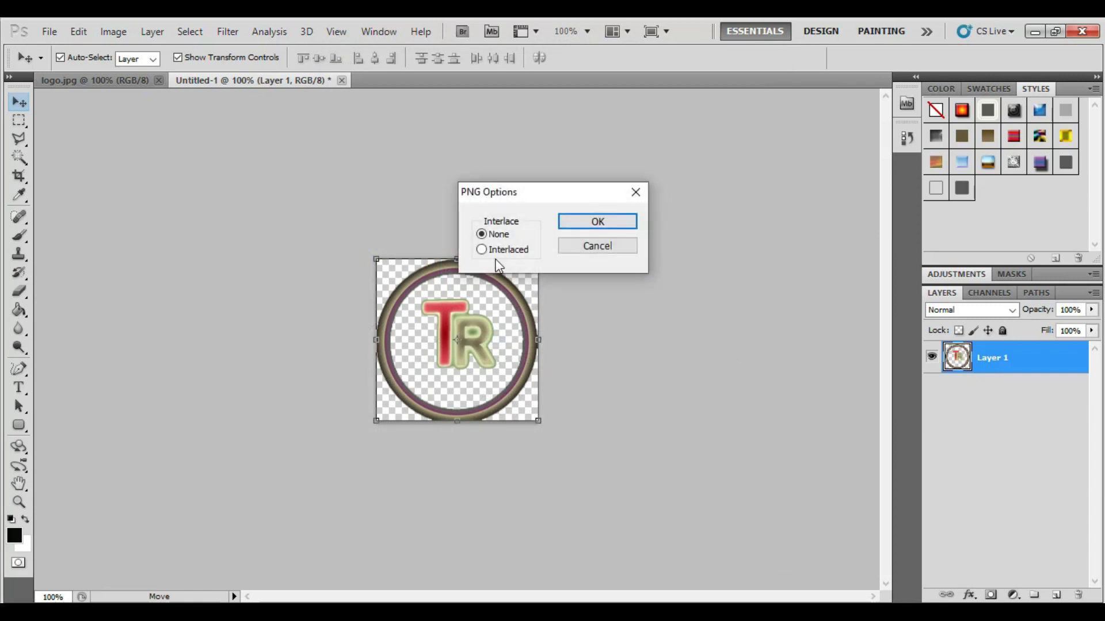
{"action": "left_click", "coordinate": [592, 225]}
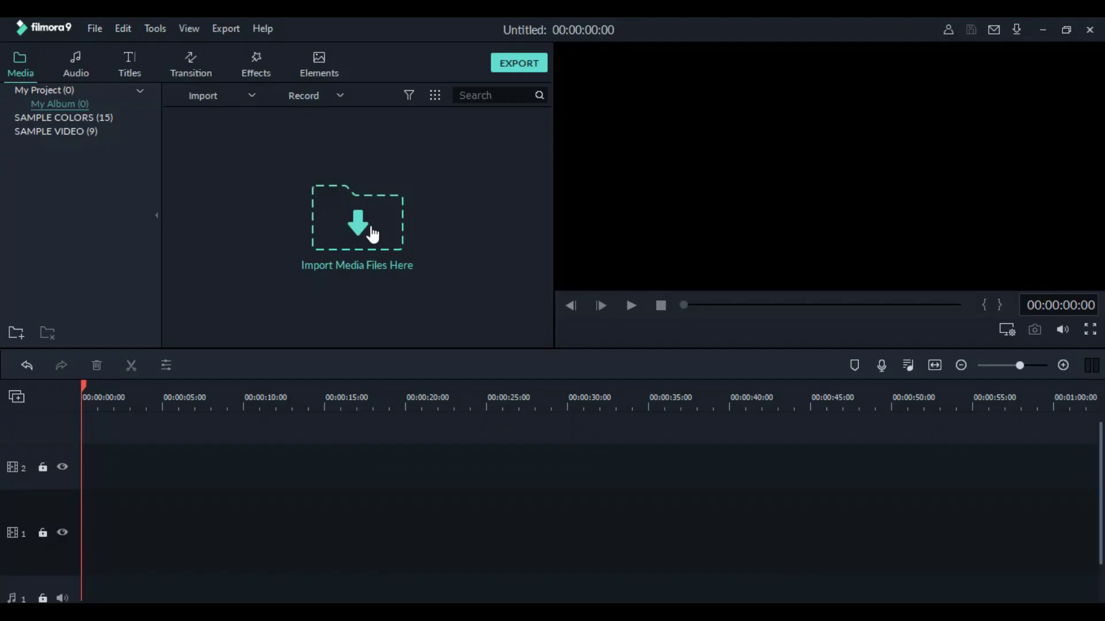
Step: Import hpassemble, add mylogo through the library's right-click Import, and drop hpassemble onto video track 1
{"action": "left_click", "coordinate": [354, 223]}
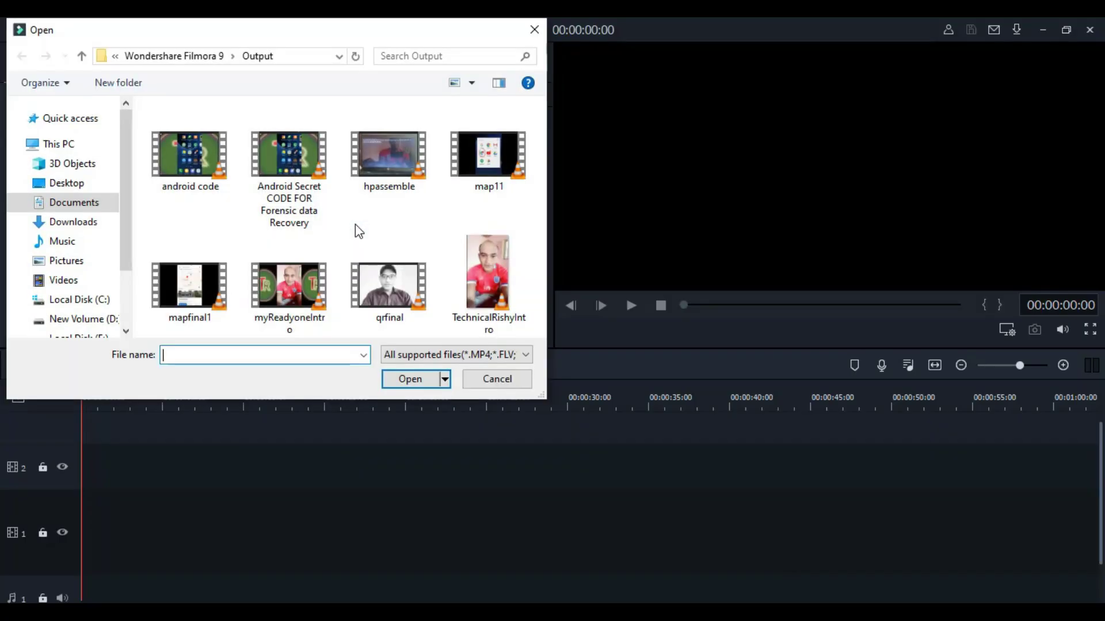
{"action": "double_click", "coordinate": [397, 167]}
{"action": "right_click", "coordinate": [375, 202]}
{"action": "left_click", "coordinate": [398, 217]}
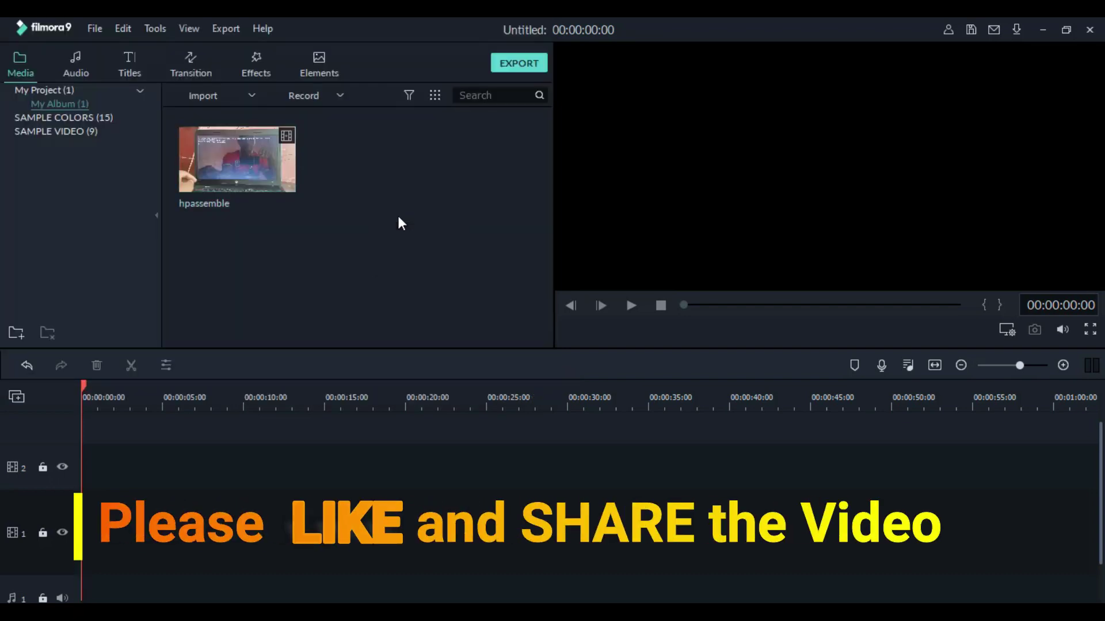
{"action": "double_click", "coordinate": [499, 243]}
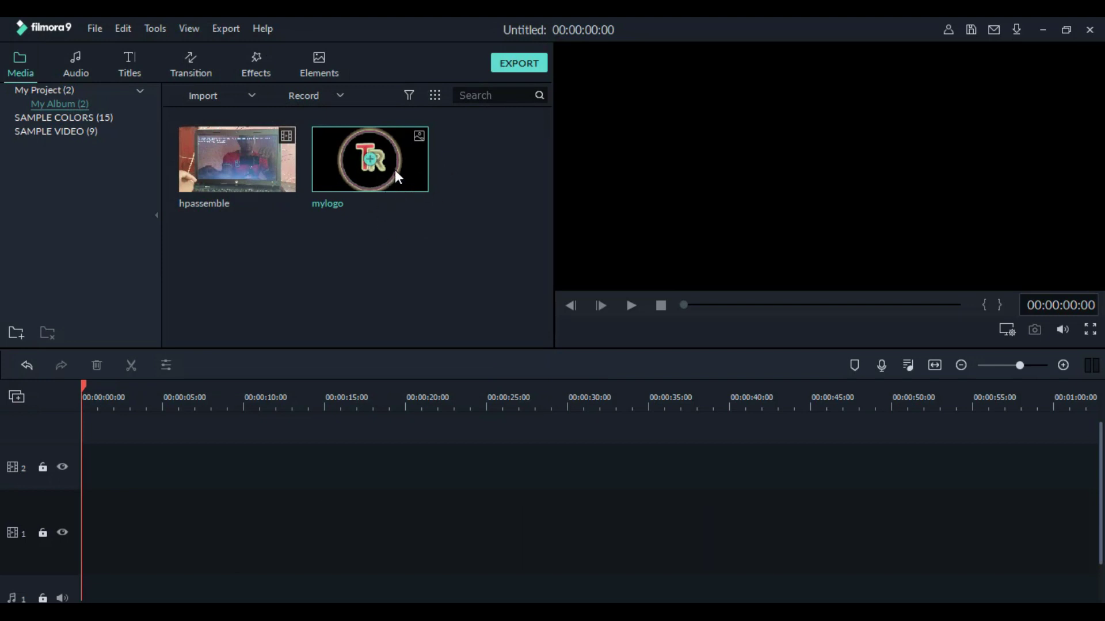
{"action": "mouse_move", "coordinate": [274, 168]}
{"action": "left_mouse_down"}
{"action": "mouse_move", "coordinate": [101, 523]}
{"action": "mouse_move", "coordinate": [64, 508]}
{"action": "left_mouse_up"}
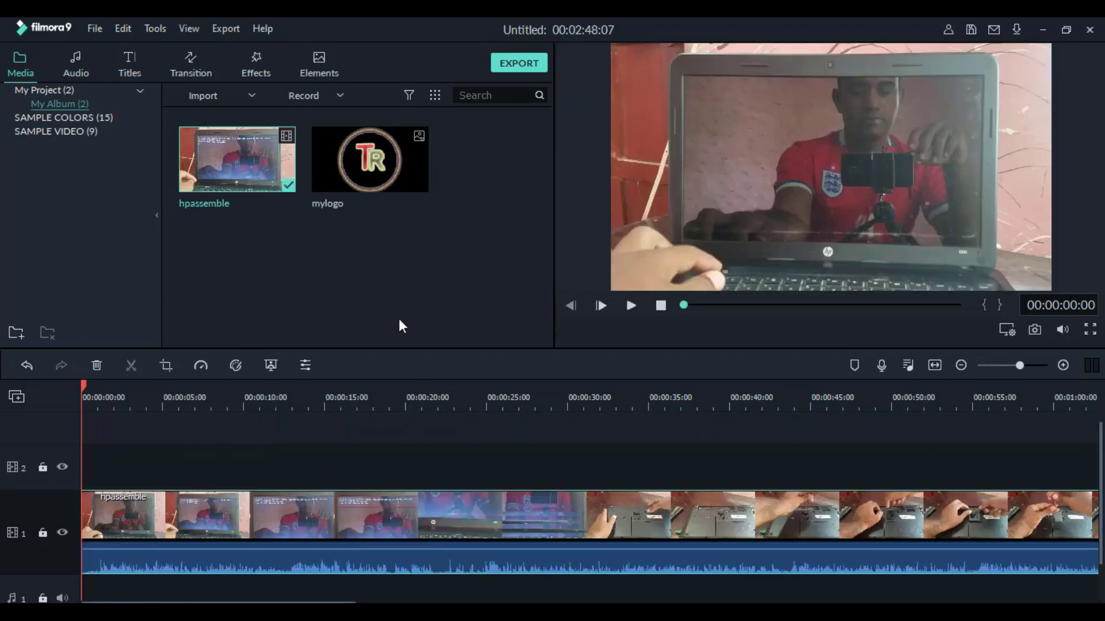
Step: Put mylogo on track 2, shrink it into the preview's top-right corner, and extend it to 02:48
{"action": "left_click", "coordinate": [372, 180]}
{"action": "left_click_drag", "start_coordinate": [396, 173], "coordinate": [88, 509]}
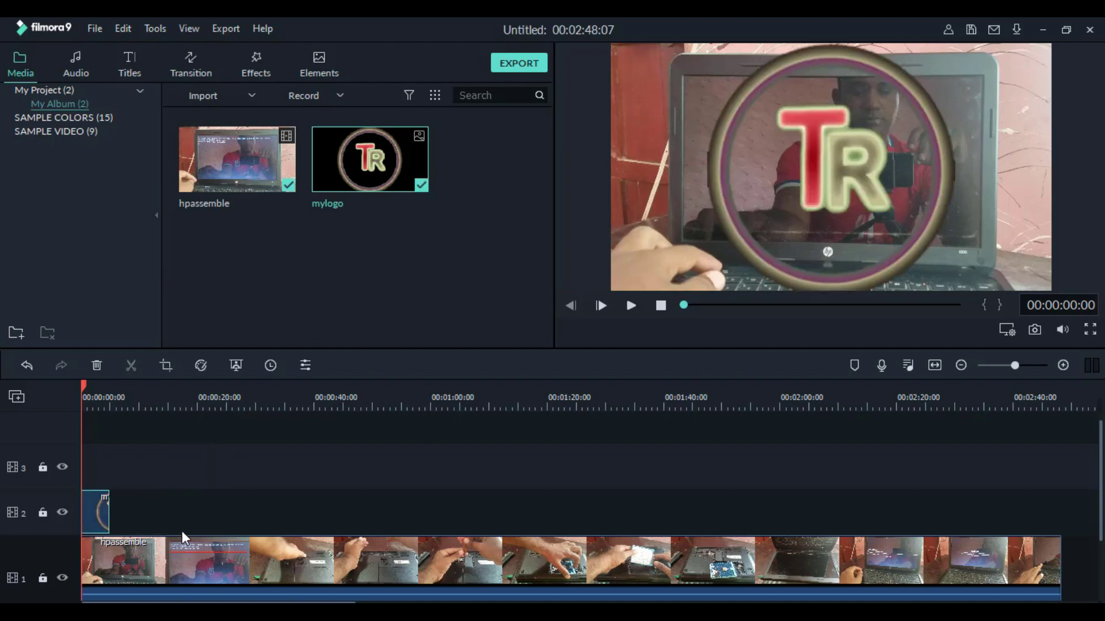
{"action": "left_click", "coordinate": [747, 219]}
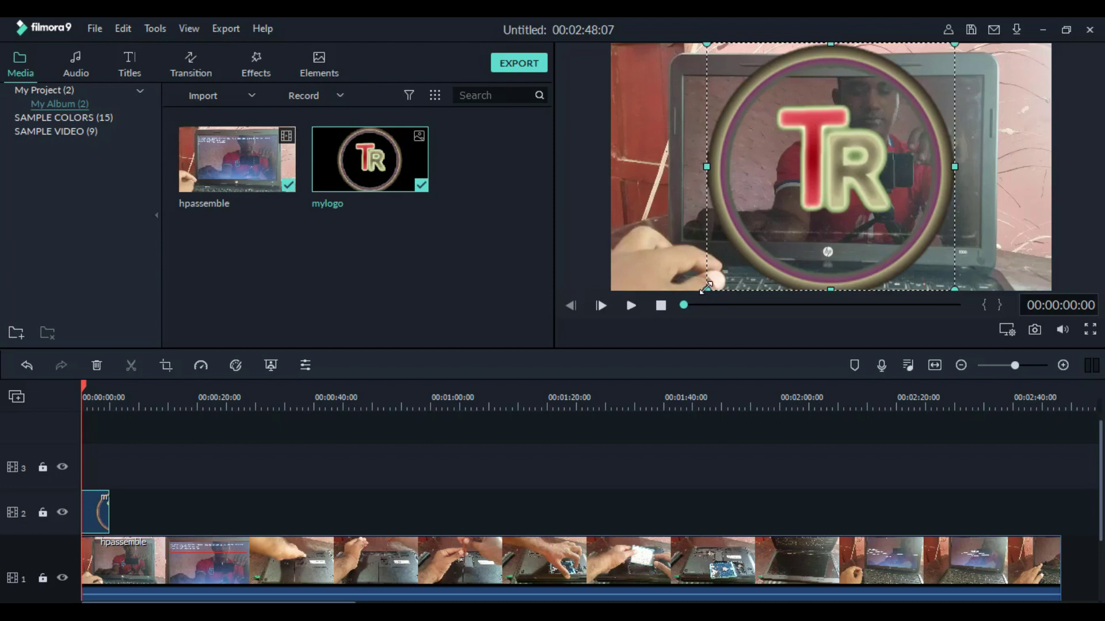
{"action": "left_click_drag", "start_coordinate": [707, 286], "coordinate": [845, 152]}
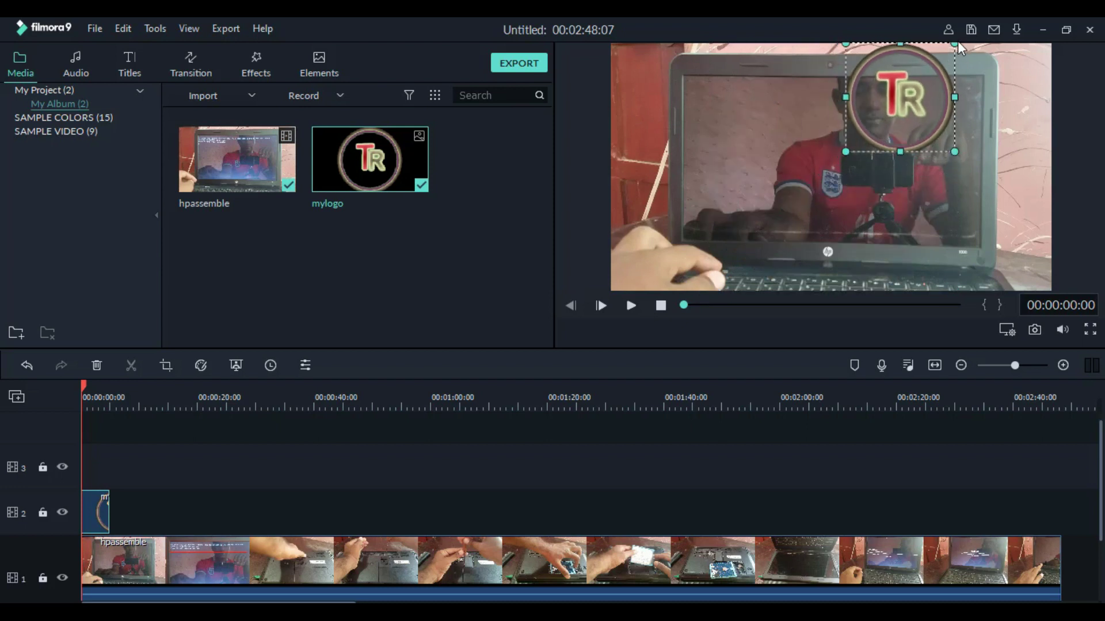
{"action": "mouse_move", "coordinate": [954, 43]}
{"action": "left_mouse_down"}
{"action": "mouse_move", "coordinate": [912, 81]}
{"action": "mouse_move", "coordinate": [983, 104]}
{"action": "mouse_move", "coordinate": [992, 70]}
{"action": "left_mouse_up"}
{"action": "left_click_drag", "start_coordinate": [934, 133], "coordinate": [952, 112]}
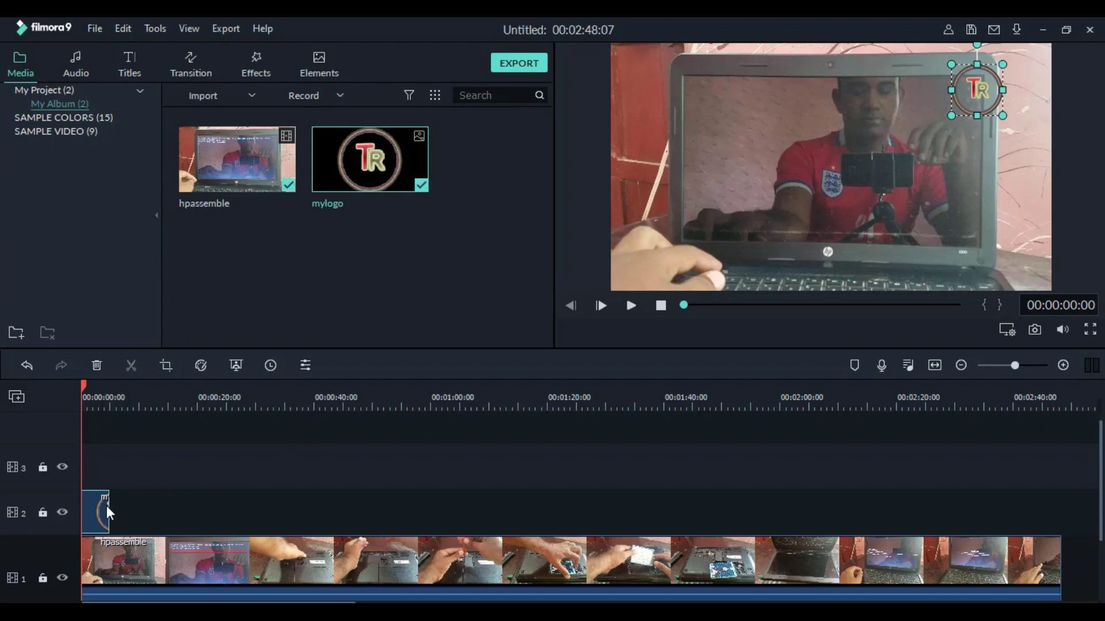
{"action": "left_click_drag", "start_coordinate": [110, 508], "coordinate": [1058, 549]}
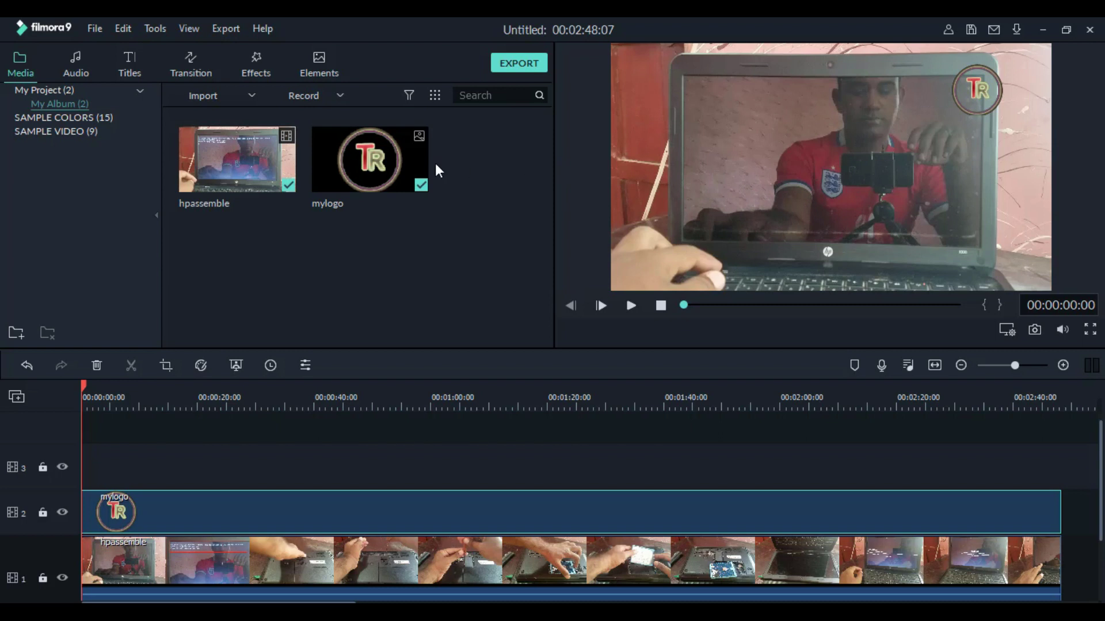
Step: Add mylogo to track 3 and lower its Green Screen compositing opacity to 25.49
{"action": "left_click_drag", "start_coordinate": [397, 164], "coordinate": [75, 463]}
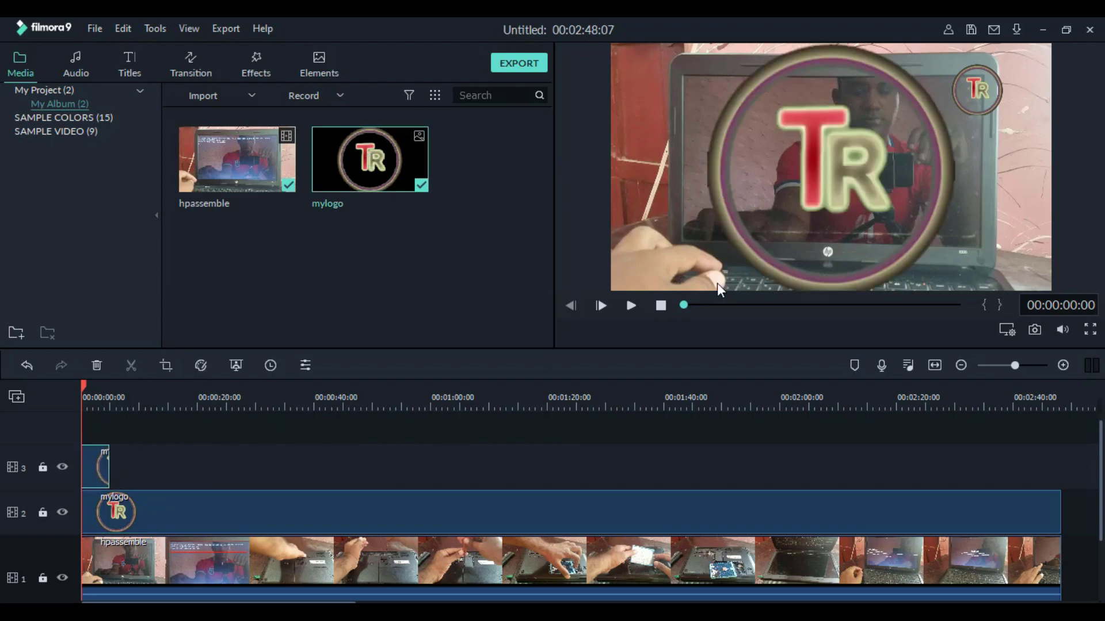
{"action": "right_click", "coordinate": [95, 467]}
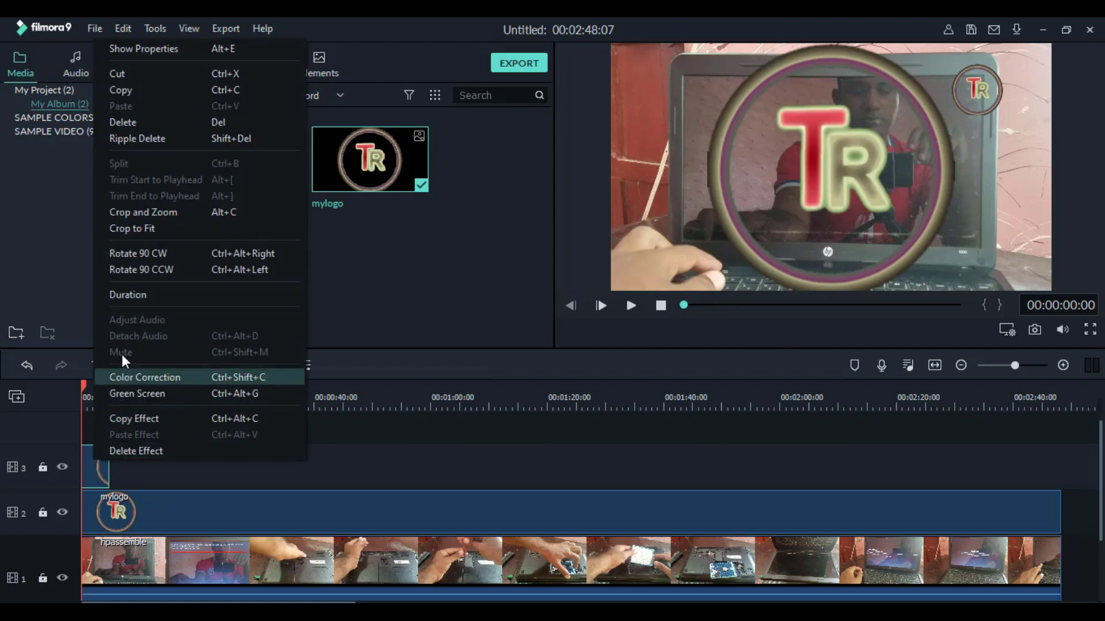
{"action": "left_click", "coordinate": [136, 396]}
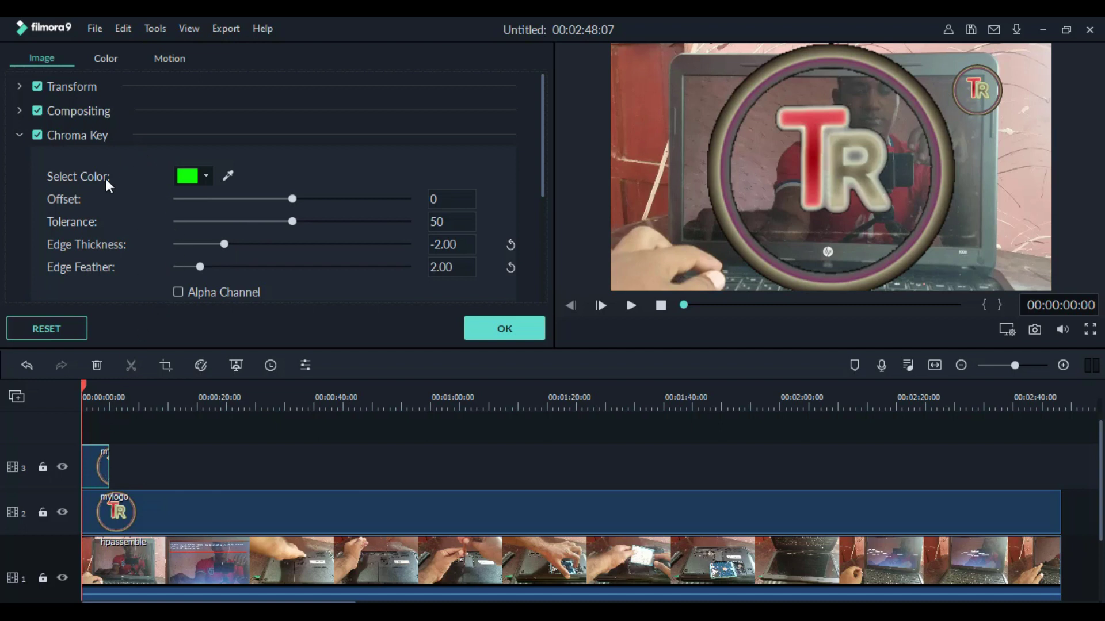
{"action": "left_click", "coordinate": [20, 113]}
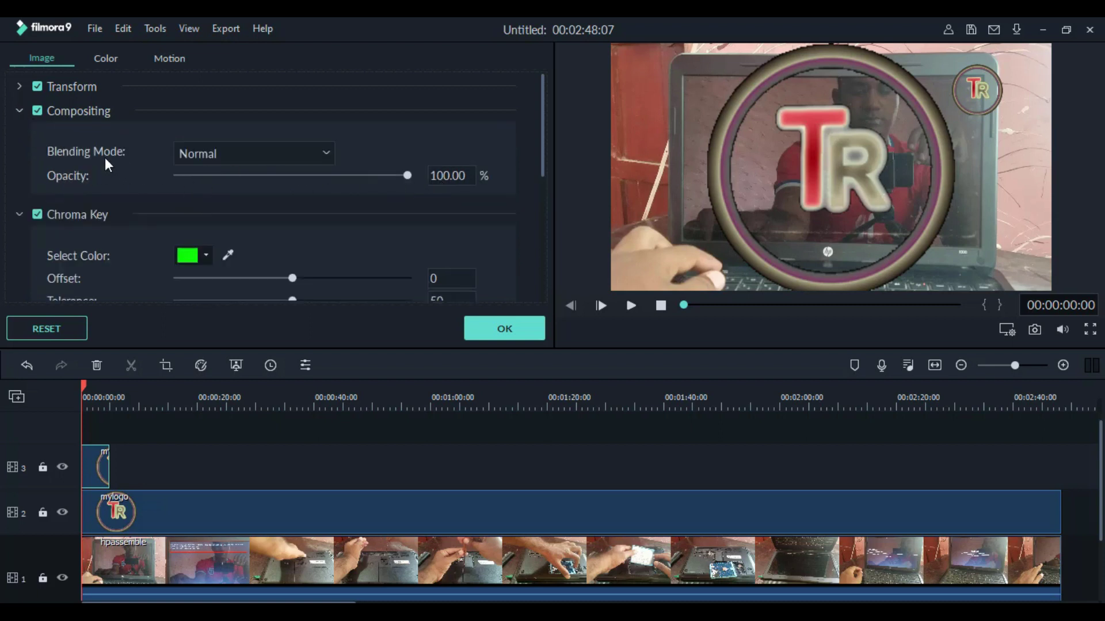
{"action": "left_click_drag", "start_coordinate": [406, 174], "coordinate": [314, 178]}
{"action": "left_click_drag", "start_coordinate": [314, 176], "coordinate": [255, 176]}
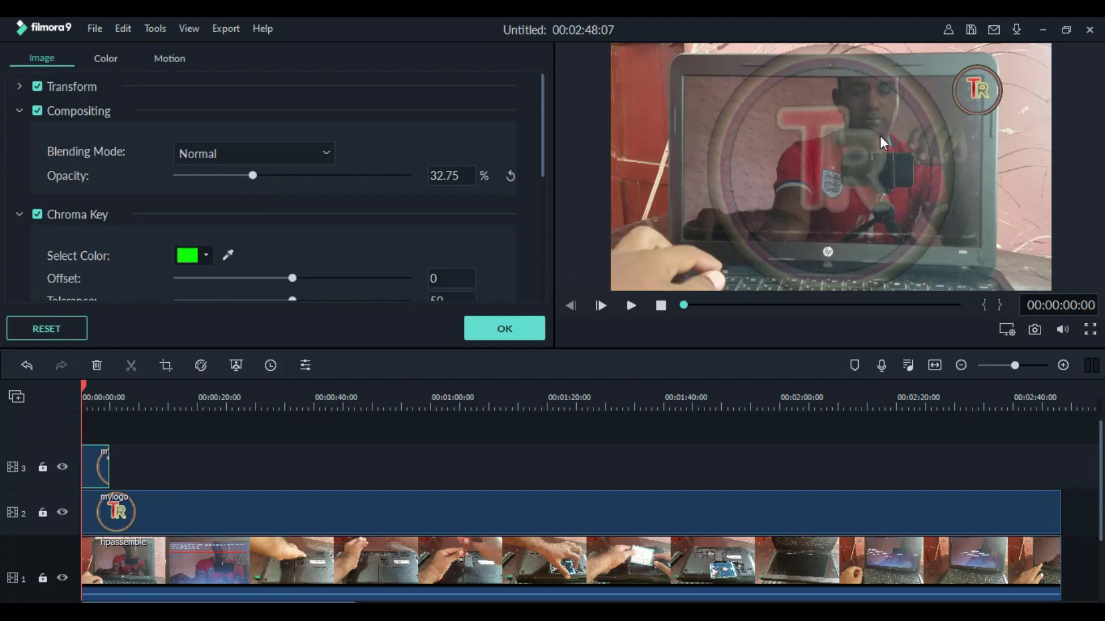
Step: Stretch the faint track-3 logo clip across the whole video and apply the settings
{"action": "left_click", "coordinate": [841, 211]}
{"action": "left_click", "coordinate": [802, 182]}
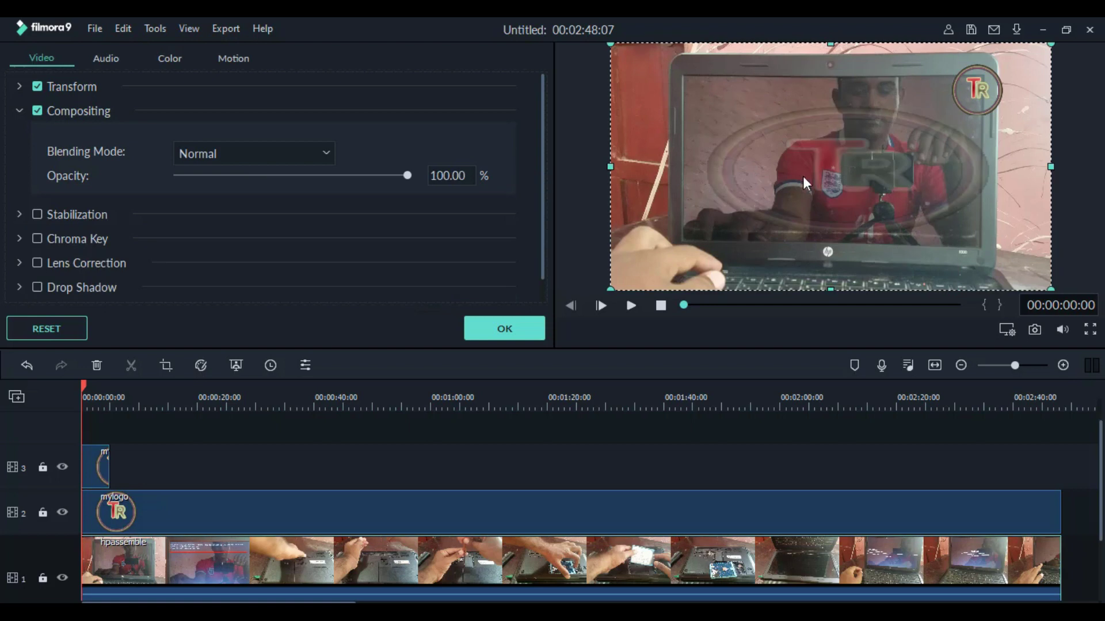
{"action": "left_click", "coordinate": [98, 481]}
{"action": "left_click_drag", "start_coordinate": [110, 462], "coordinate": [1060, 510]}
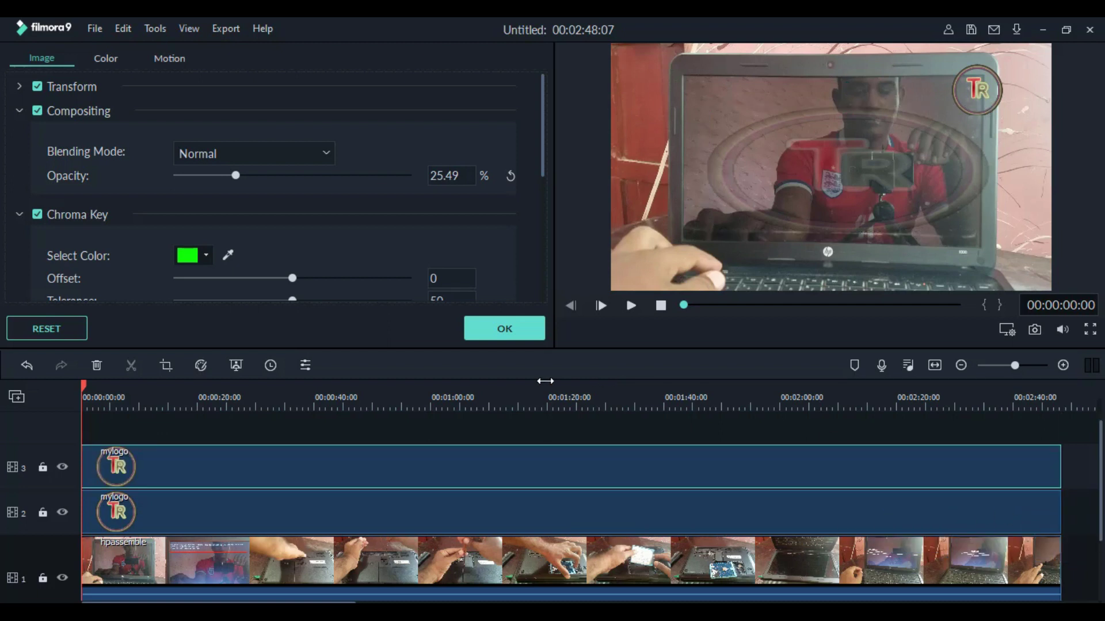
{"action": "left_click", "coordinate": [511, 328]}
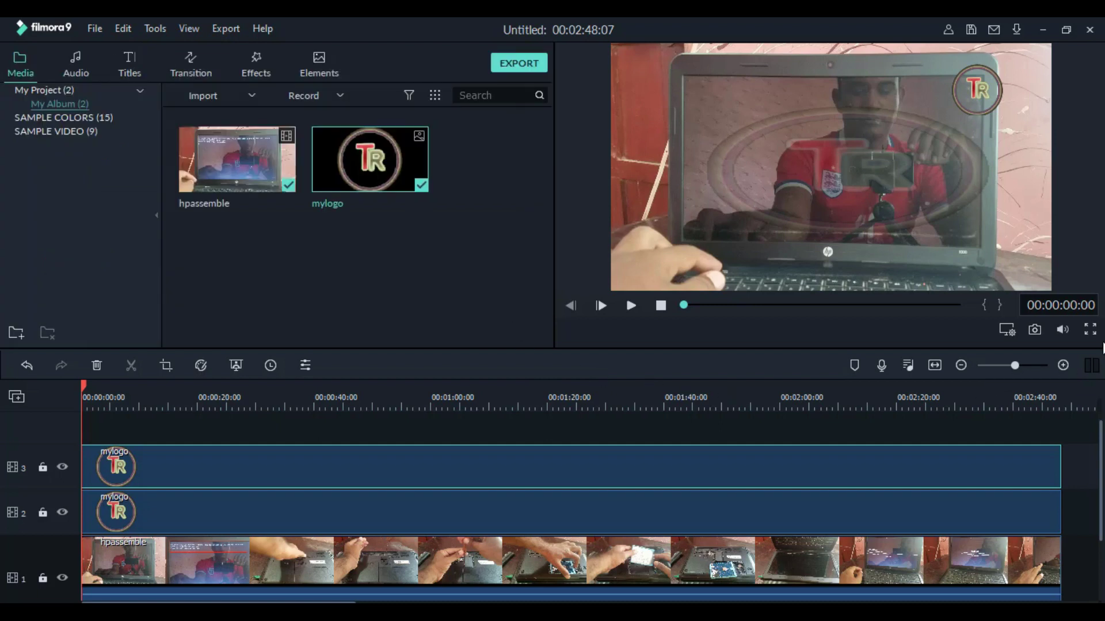
{"action": "left_click", "coordinate": [1082, 343]}
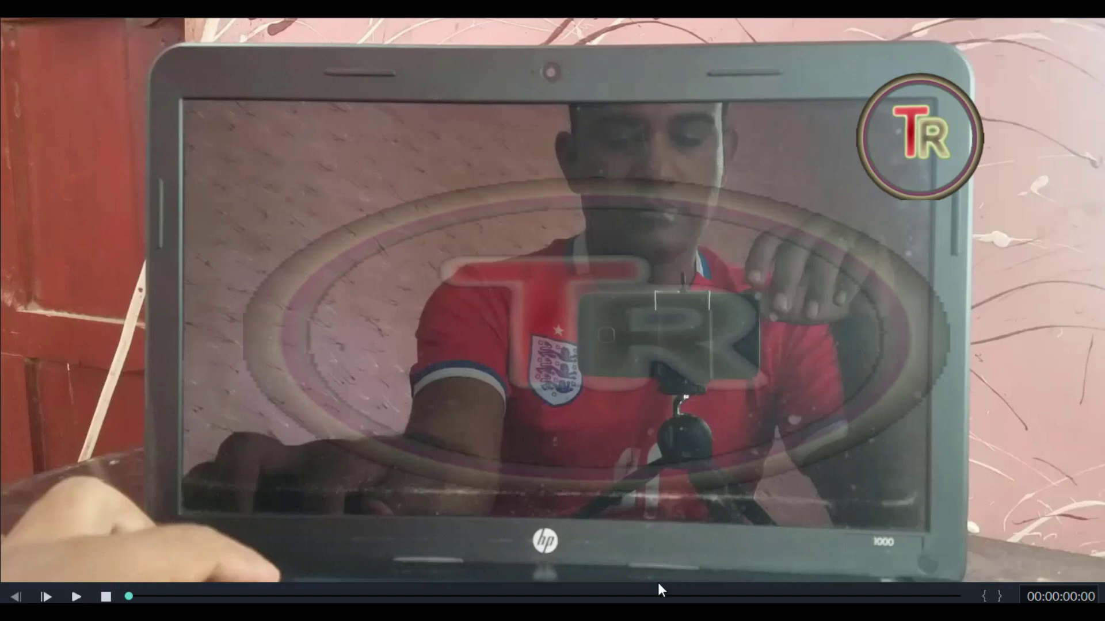
{"action": "left_click", "coordinate": [74, 599]}
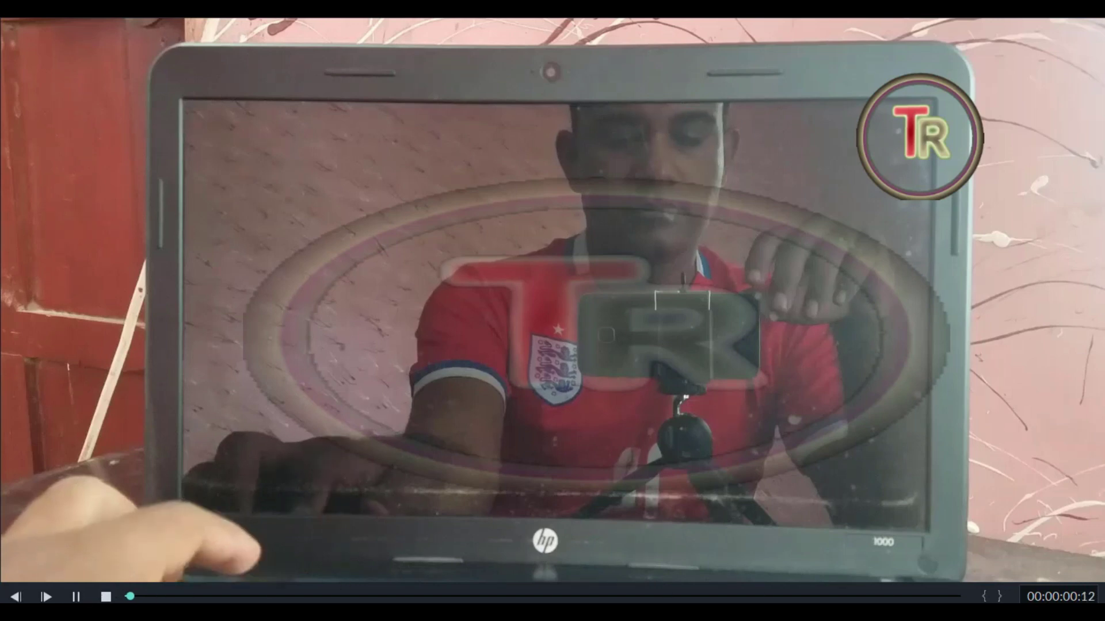
{"action": "left_click", "coordinate": [302, 597]}
{"action": "left_click_drag", "start_coordinate": [302, 597], "coordinate": [380, 597]}
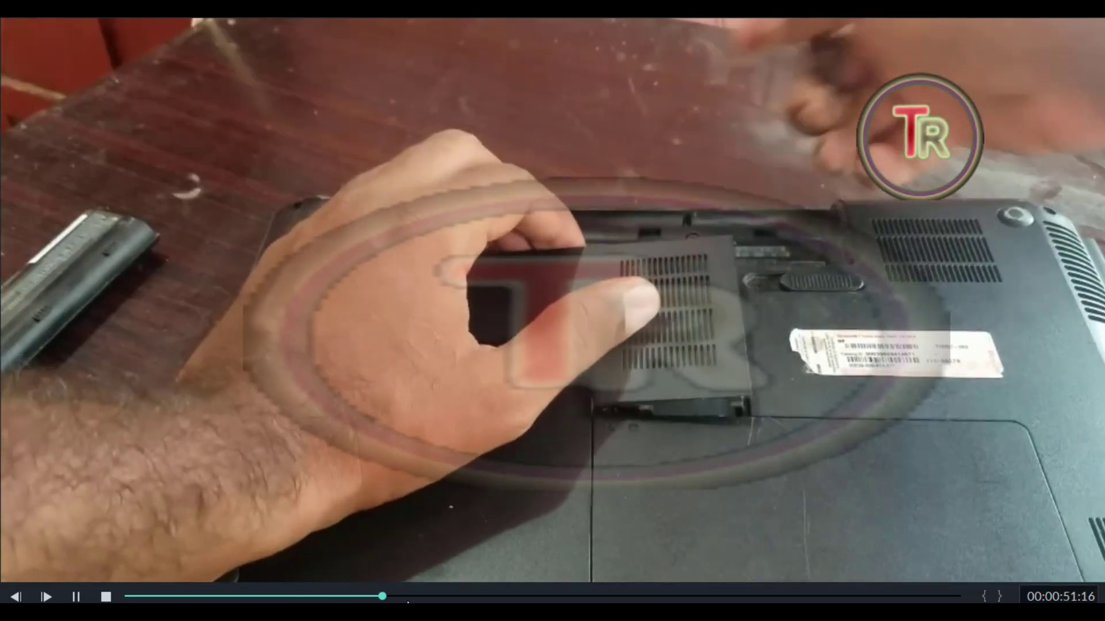
{"action": "left_click", "coordinate": [451, 597]}
{"action": "key", "text": "space"}
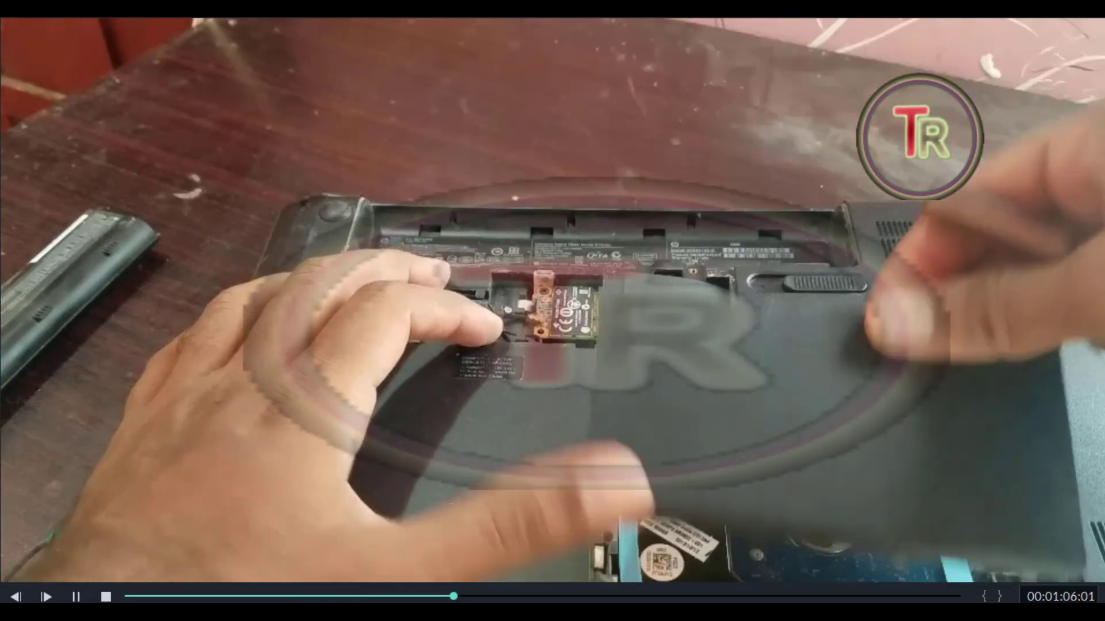
{"action": "key", "text": "Escape"}
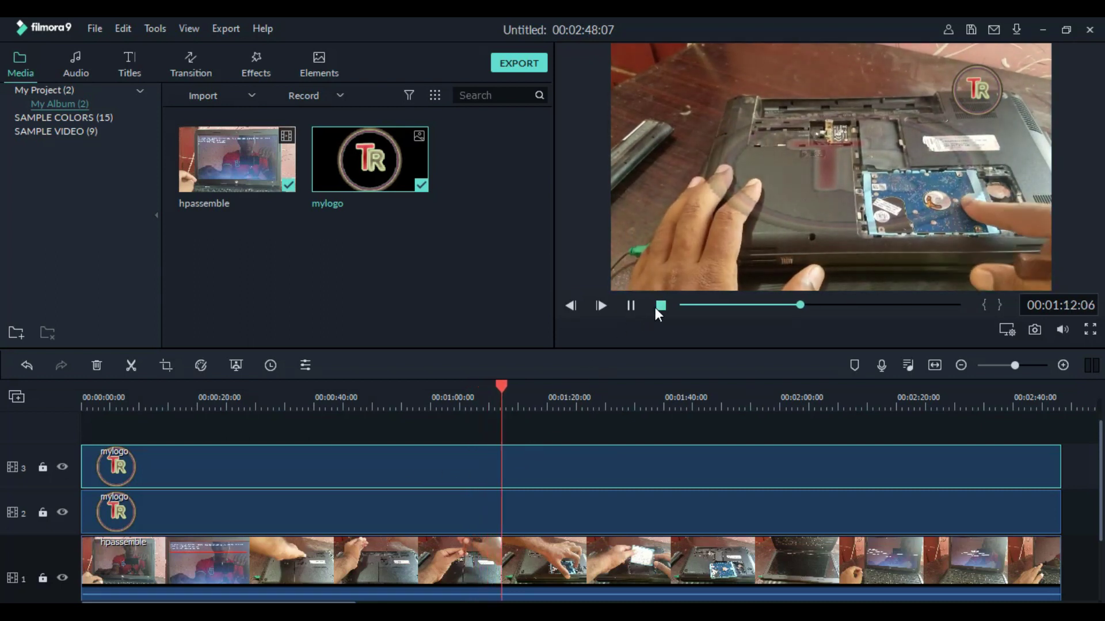
{"action": "key", "text": "space"}
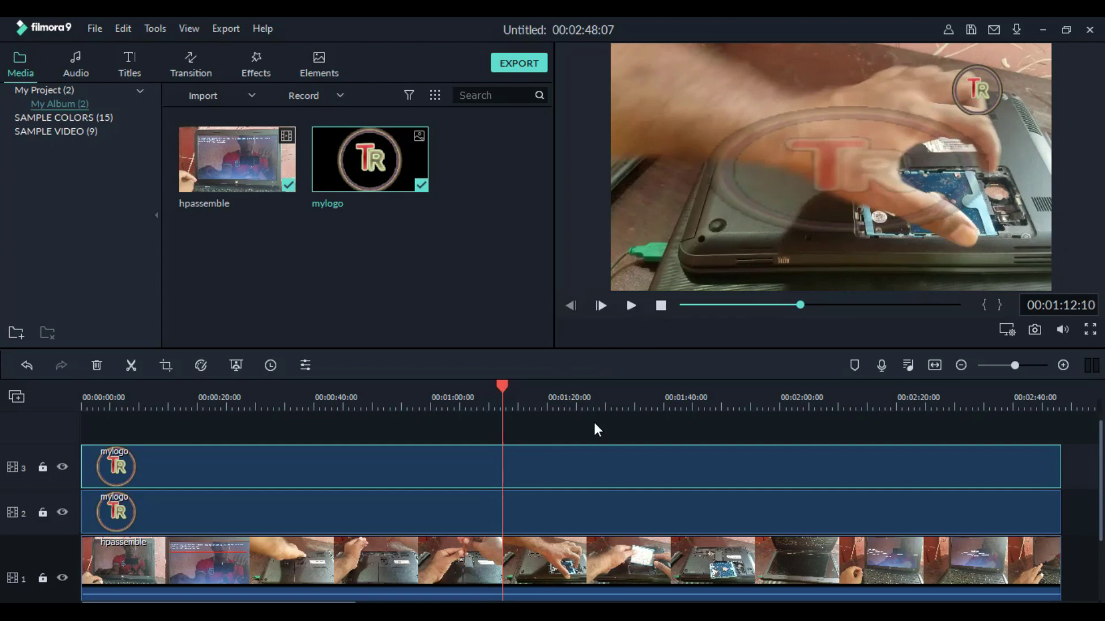